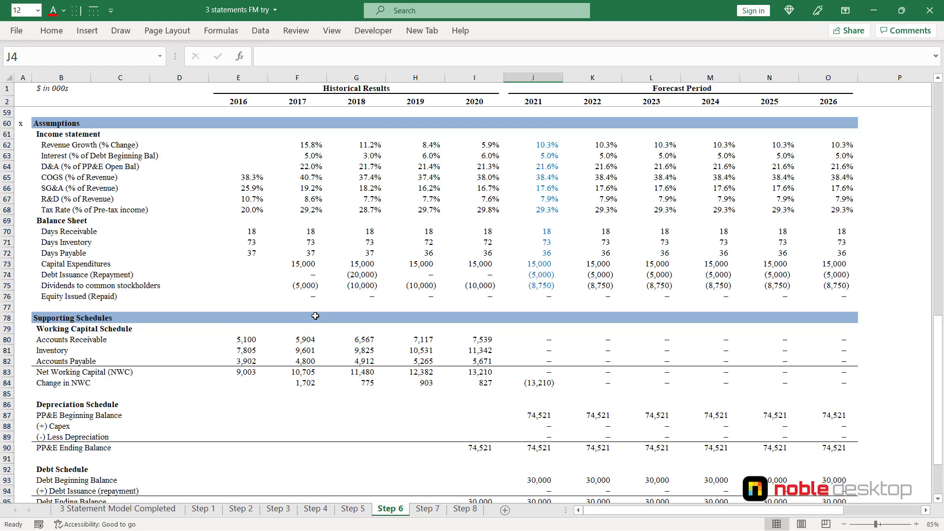
Calculate 2021 revenue in J4 as 2020 revenue grown by the 2021 revenue growth assumption, =I4*(1+J62).
scroll(510, 233, down, 1)
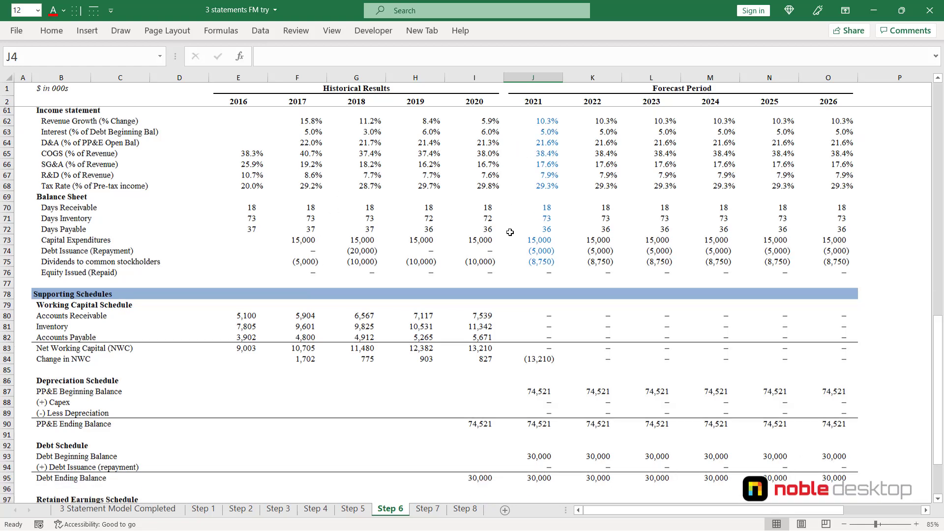
scroll(623, 363, up, 8)
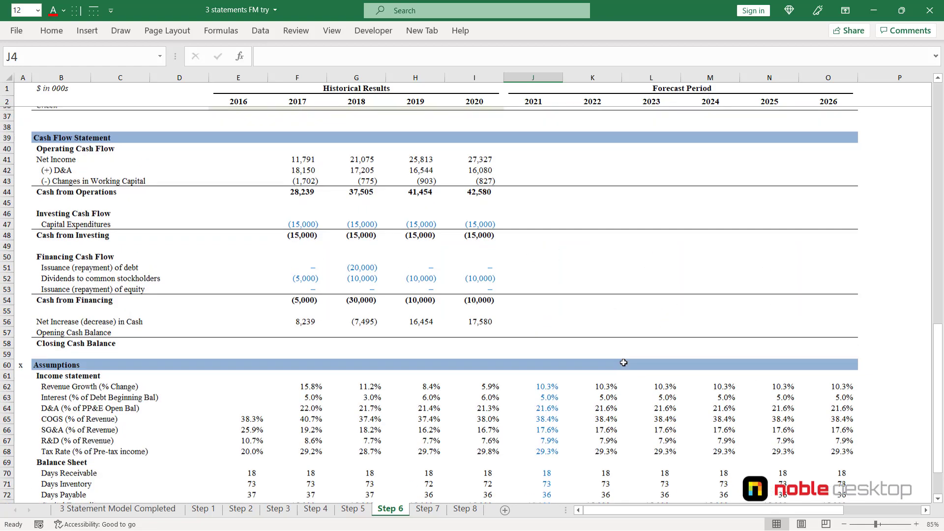
scroll(624, 363, up, 11)
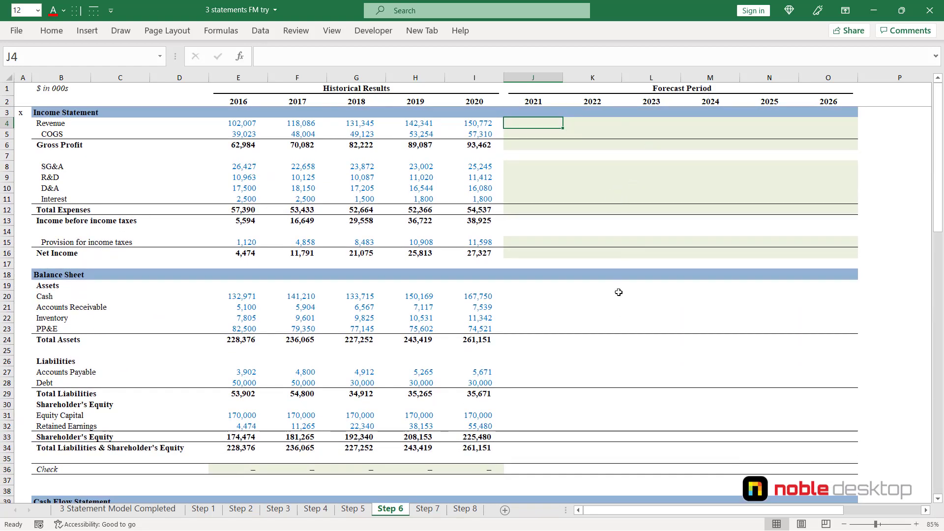
scroll(619, 292, down, 4)
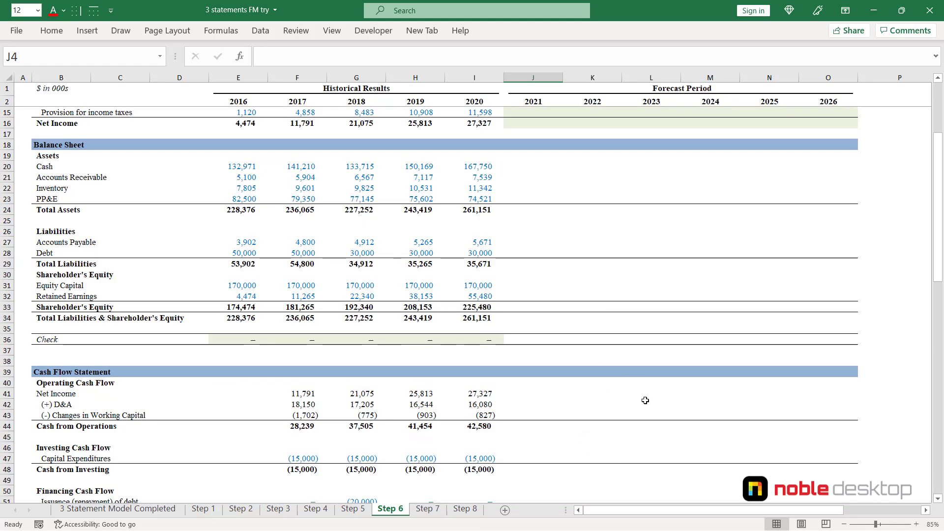
scroll(645, 400, up, 4)
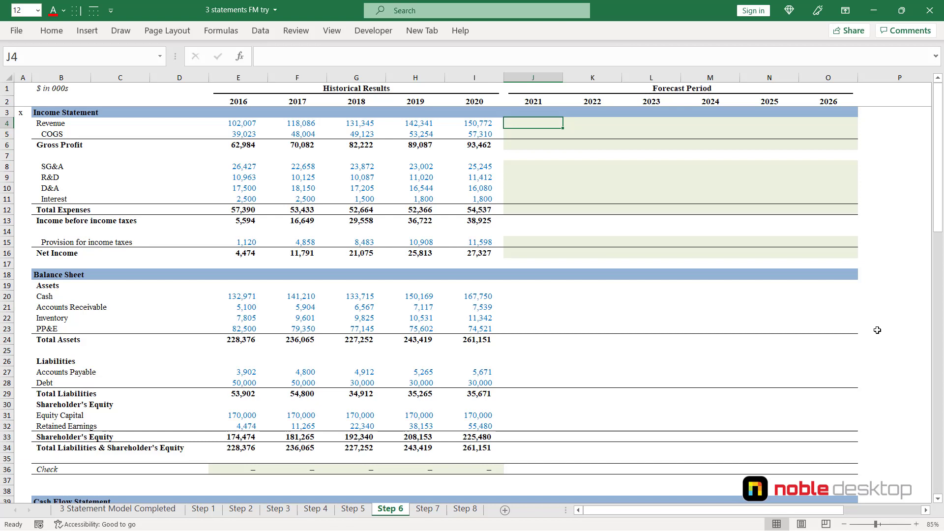
text(=)
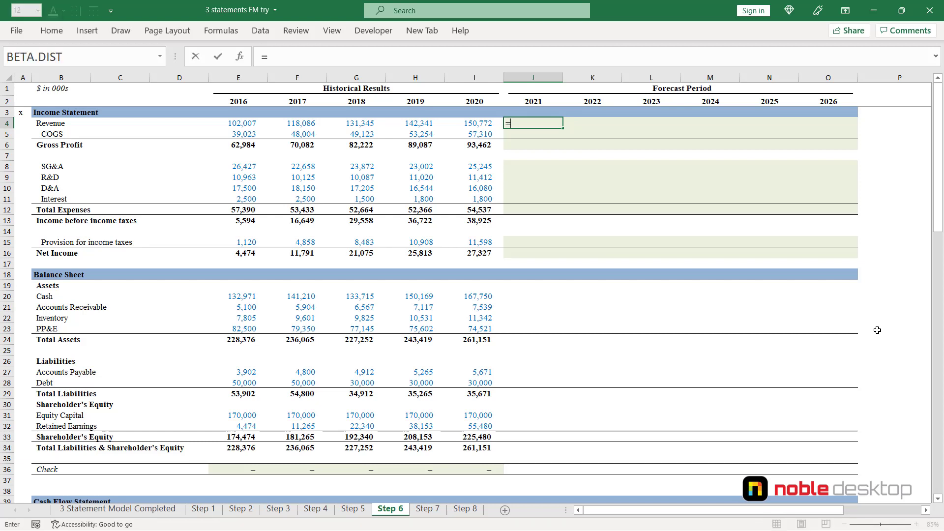
key(Left)
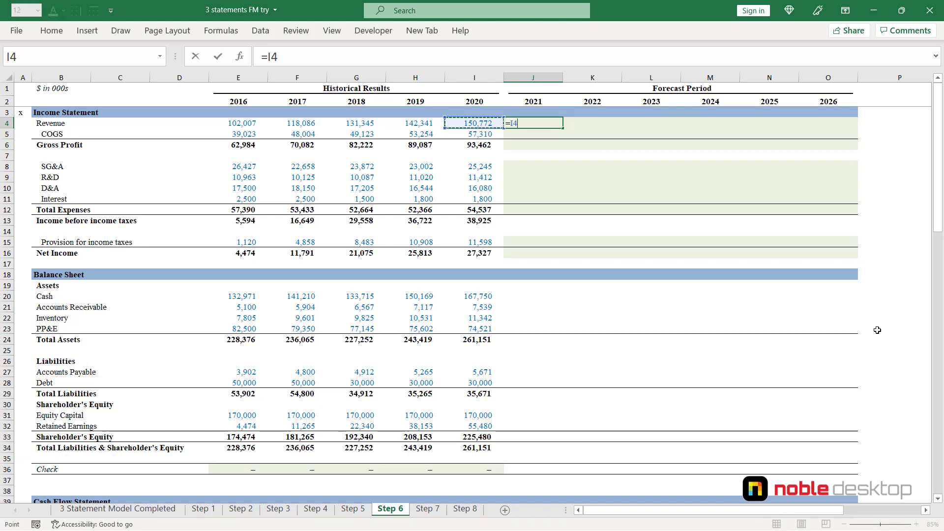
text(*(1+)
key(Down)
key(Down)
key(Down)
key(Down)
key(Down)
key(Down)
key(Down)
key(Down)
key(Down)
key(Down)
key(Down)
key(Down)
key(Down)
key(Down)
key(Down)
key(Down)
key(Down)
key(Down)
key(Down)
key(Down)
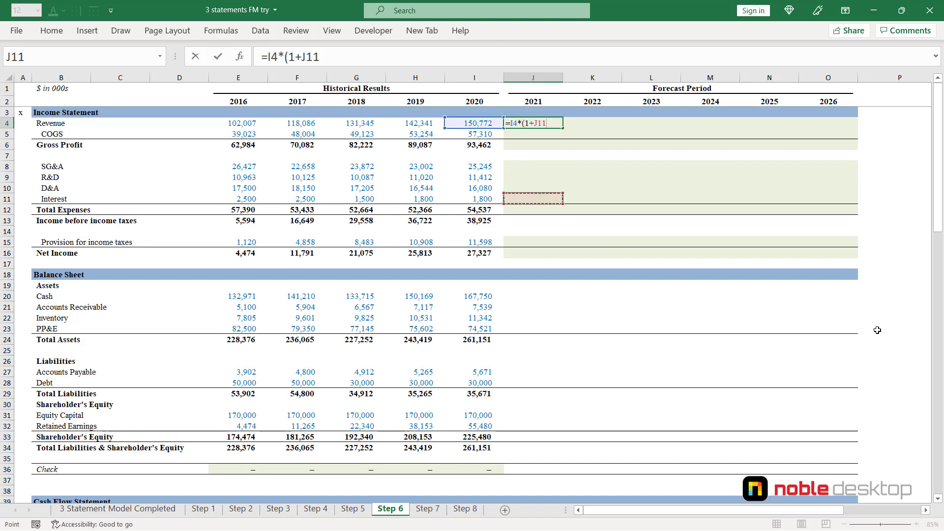
key(Down)
key(Down)
key(Down)
key(Down)
key(Down)
key(Down)
key(Down)
key(Down)
key(Down)
key(Down)
key(Down)
key(Down)
key(Down)
key(Down)
key(Down)
key(Down)
key(Down)
key(Down)
key(Down)
key(Down)
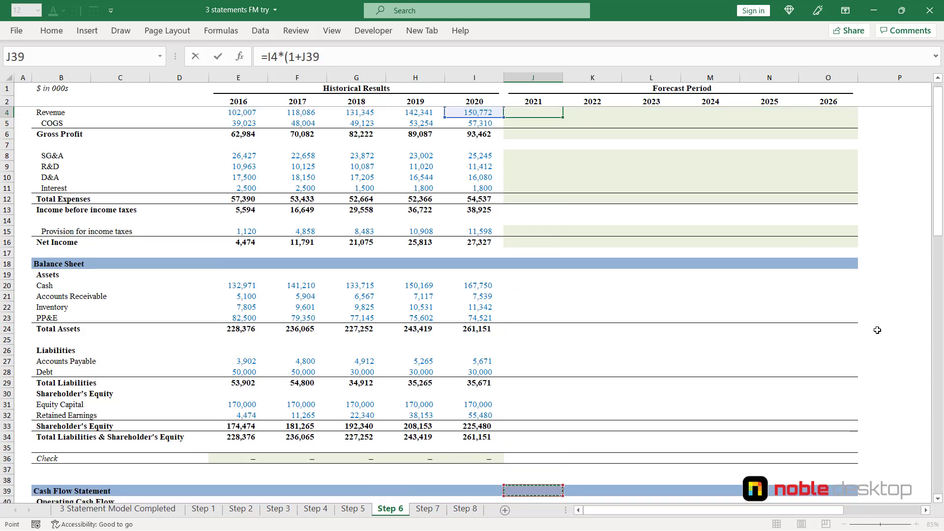
key(Down)
key(Down)
key(Down)
key(Down)
key(Down)
key(Down)
key(Down)
key(Down)
key(Down)
key(Down)
key(Down)
key(Down)
key(Down)
key(Down)
key(Down)
key(Down)
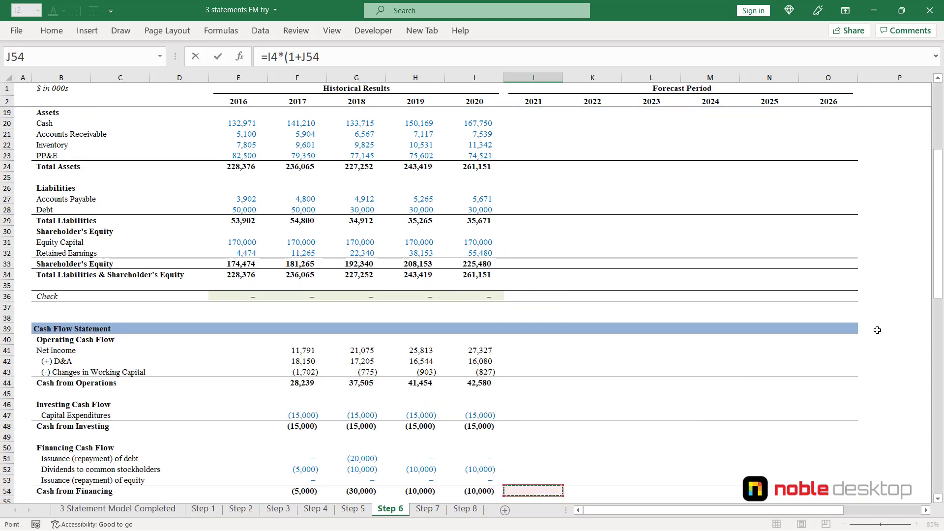
key(Up)
key(Up)
key(Up)
key(Up)
key(Up)
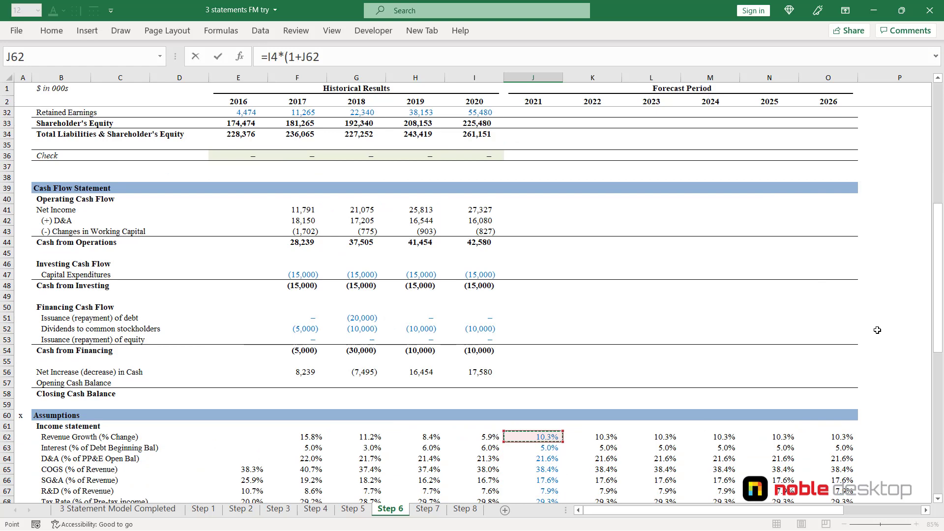
text())
key(ctrl+Return)
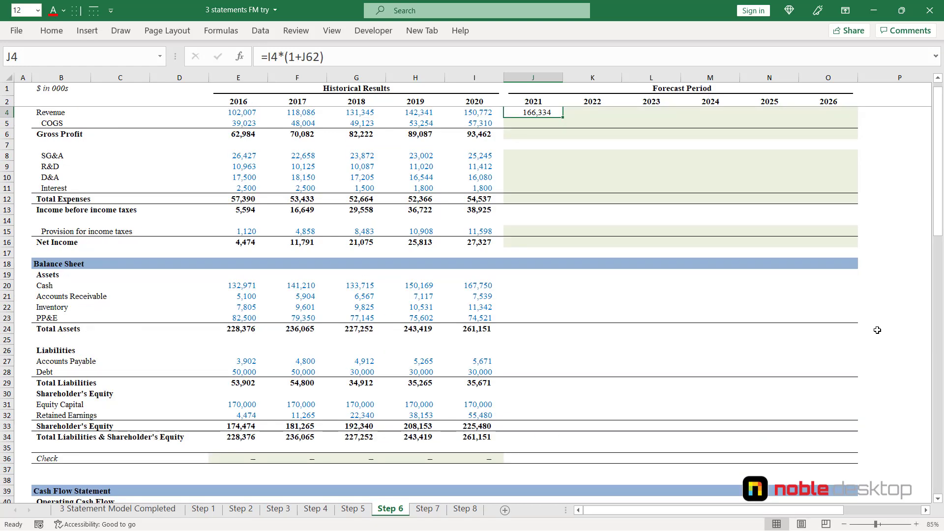
Calculate 2021 COGS in J5 as 2021 revenue times the COGS percentage assumption, =J4*J65.
key(Down)
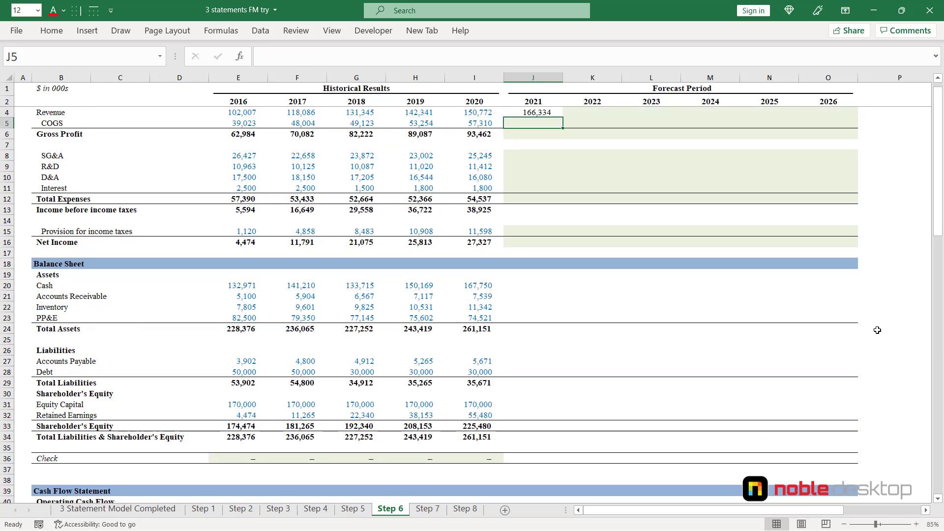
text(=)
key(Up)
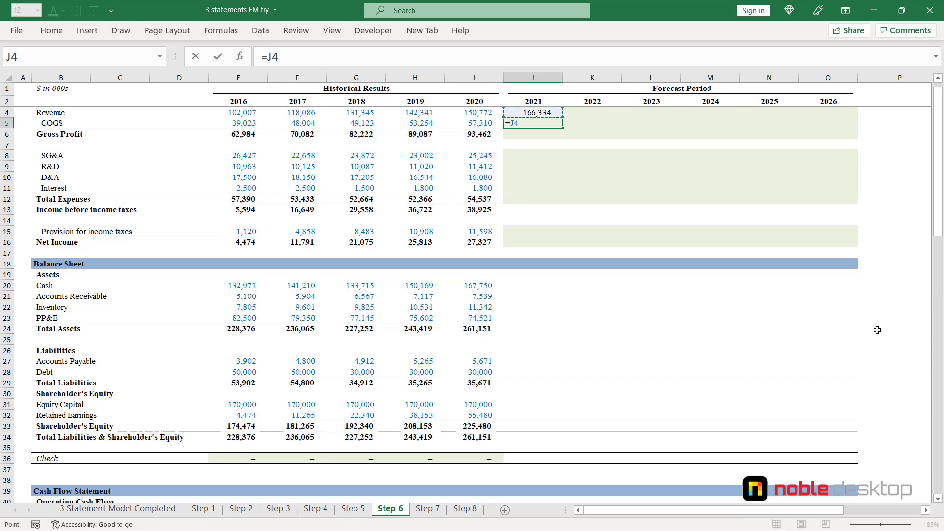
text(*)
key(Down)
key(Down)
key(Down)
key(Down)
key(Down)
key(Down)
key(Down)
key(Down)
key(Down)
key(Down)
key(Down)
key(Down)
key(Down)
key(Down)
key(Down)
key(Down)
key(Down)
key(Down)
key(Down)
key(Down)
key(Down)
key(Down)
key(Down)
key(Down)
key(Down)
key(Down)
key(Down)
key(Down)
key(Down)
key(Down)
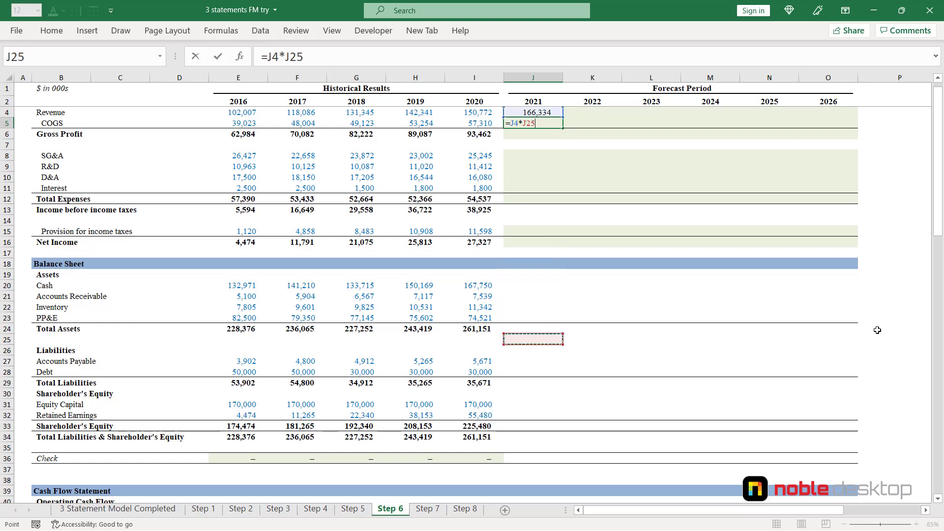
key(Down)
key(Down)
key(Down)
key(Down)
key(Down)
key(Down)
key(Down)
key(Down)
key(Down)
key(Down)
key(Down)
key(Down)
key(Down)
key(Down)
key(Down)
key(Down)
key(Down)
key(Down)
key(Down)
key(Down)
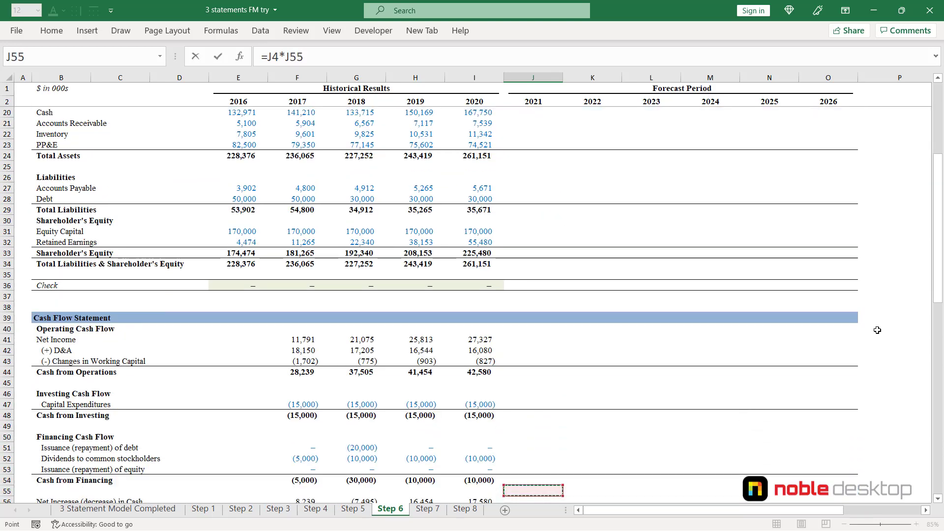
key(Up)
key(Up)
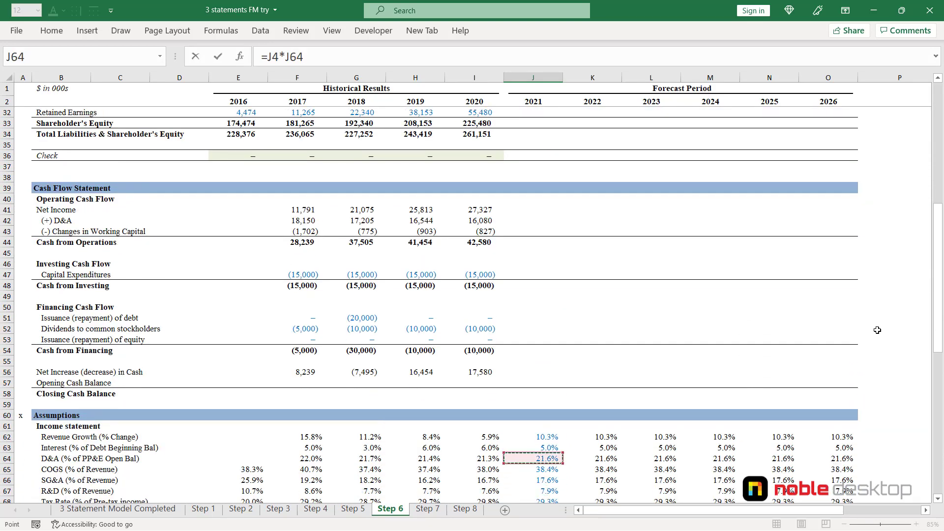
key(Down)
key(Down)
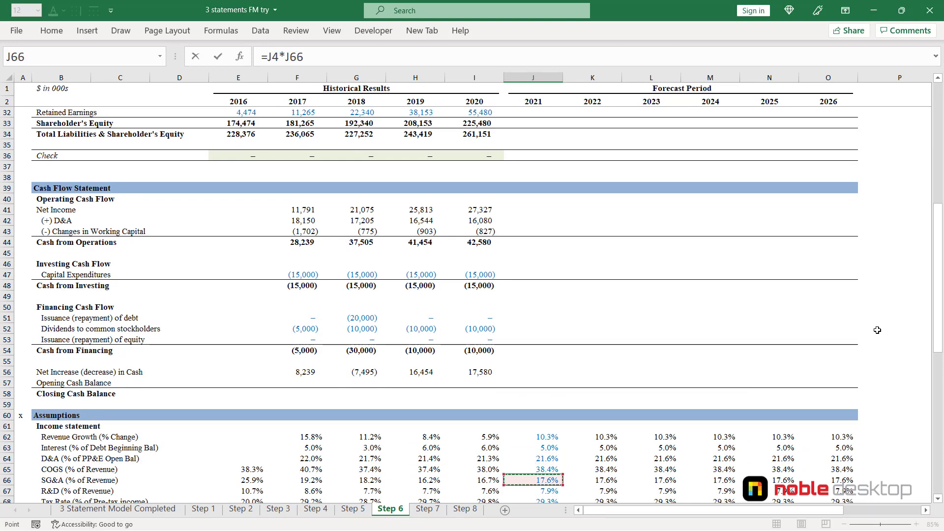
key(Up)
key(ctrl+Return)
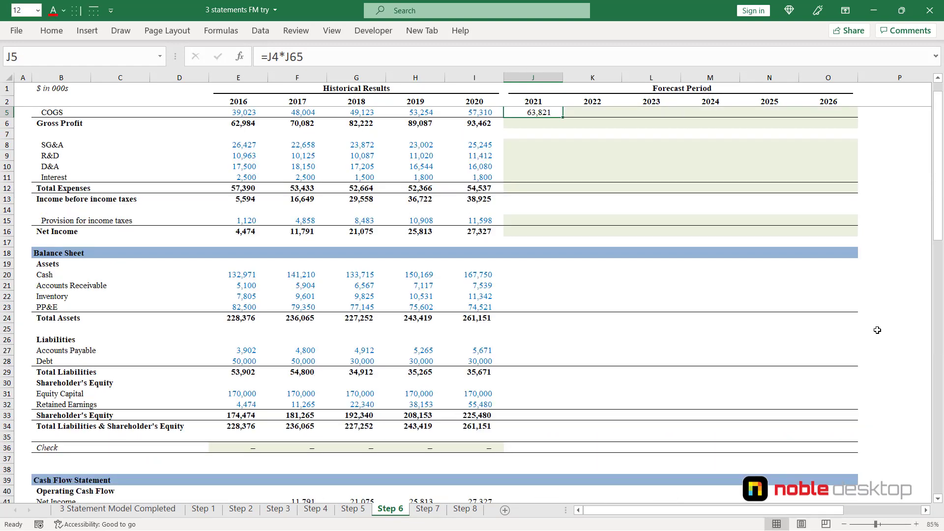
Copy the 2020 gross profit formula from I6 across to 2021 in J6 and check its cell references.
scroll(877, 330, up, 1)
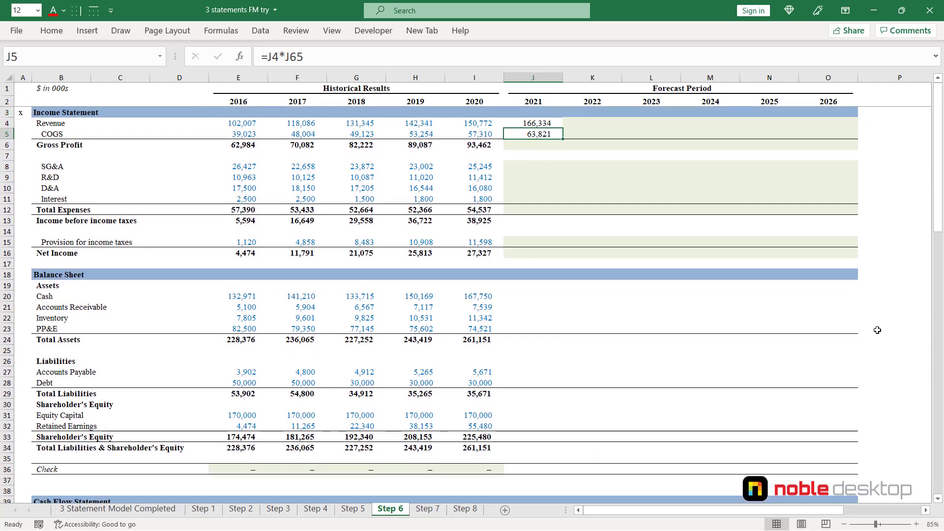
key(Down)
key(Left)
key(shift+Right)
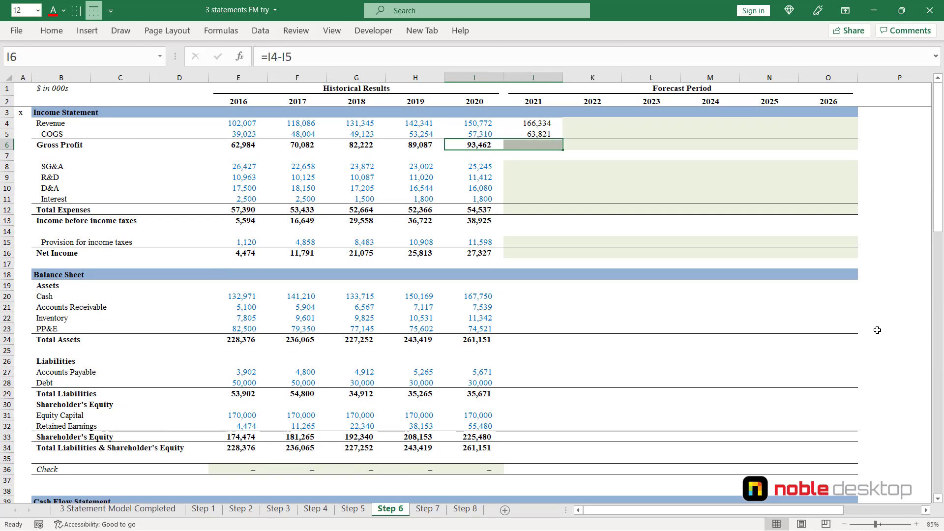
key(ctrl+r)
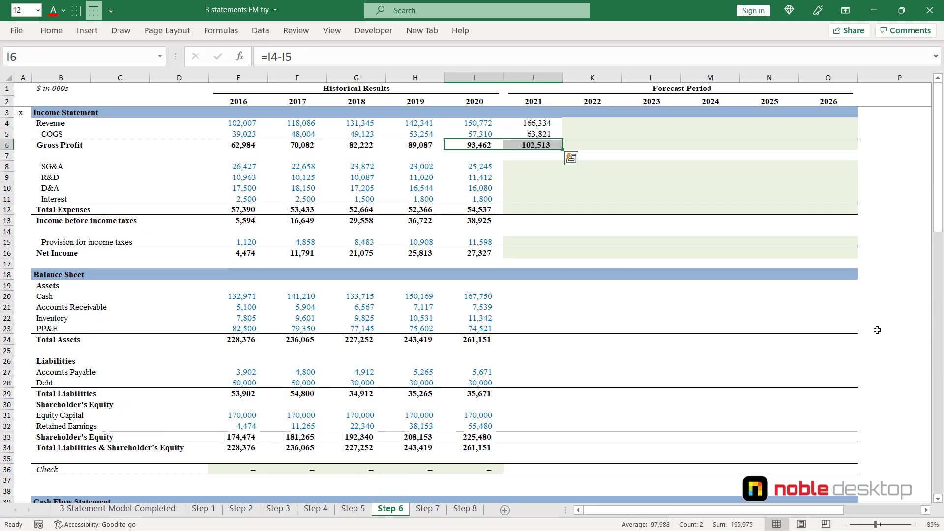
key(Right)
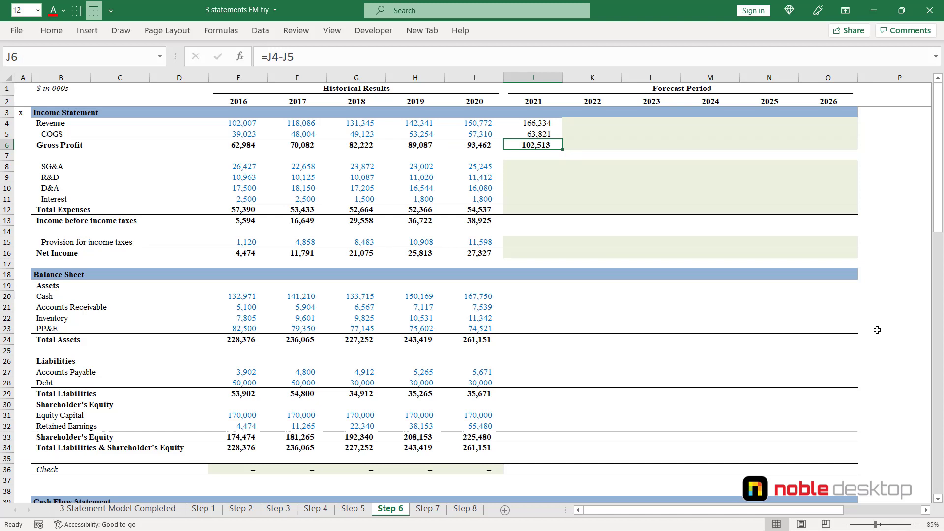
key(F2)
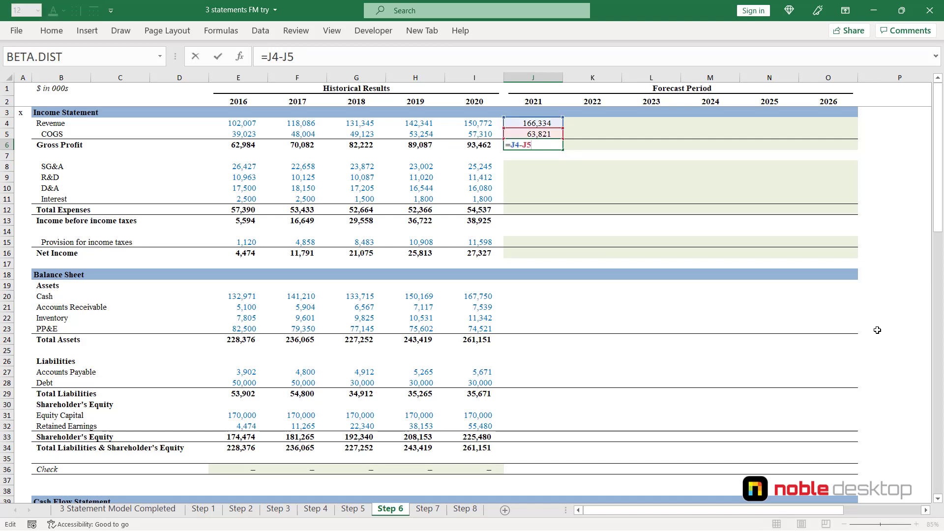
key(Escape)
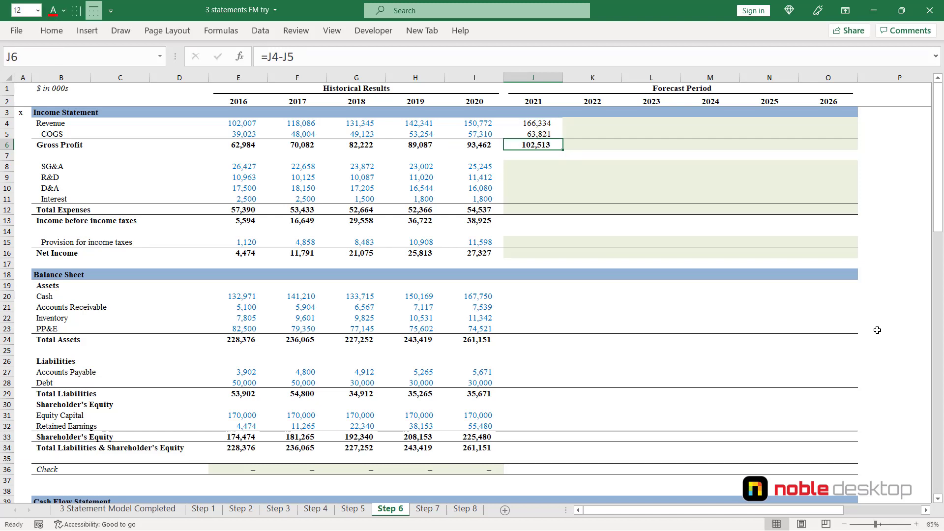
Calculate 2021 SG&A in J8 as row-locked 2021 revenue times the SG&A percentage assumption, =J$4*J66.
key(Down)
key(Down)
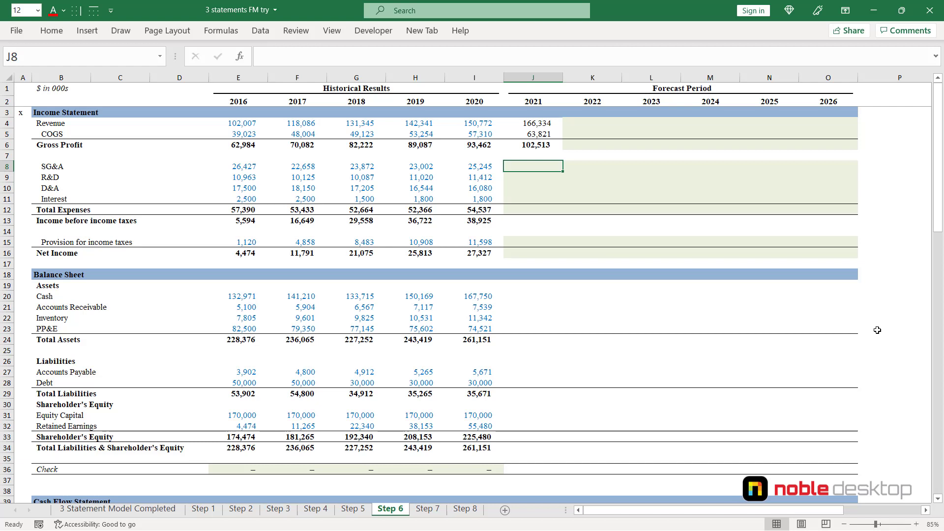
text(=)
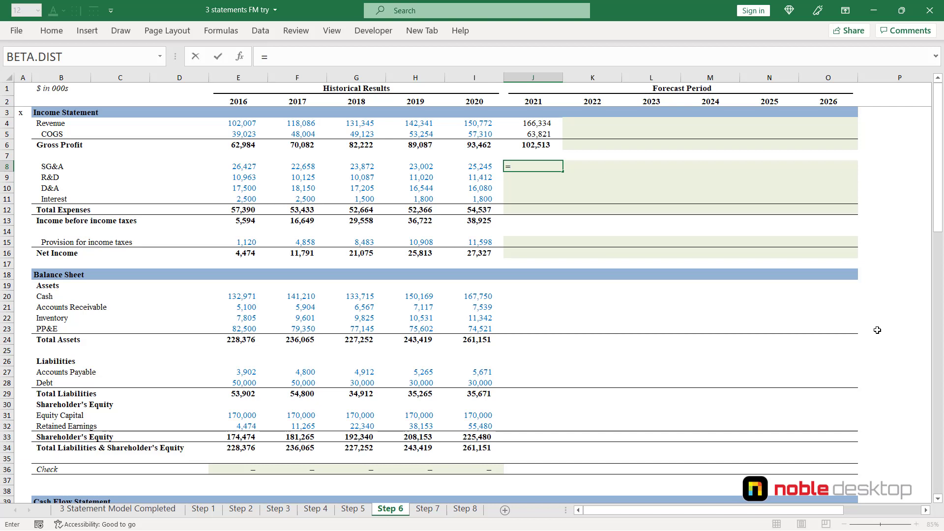
key(Up)
key(Up)
key(Up)
key(Up)
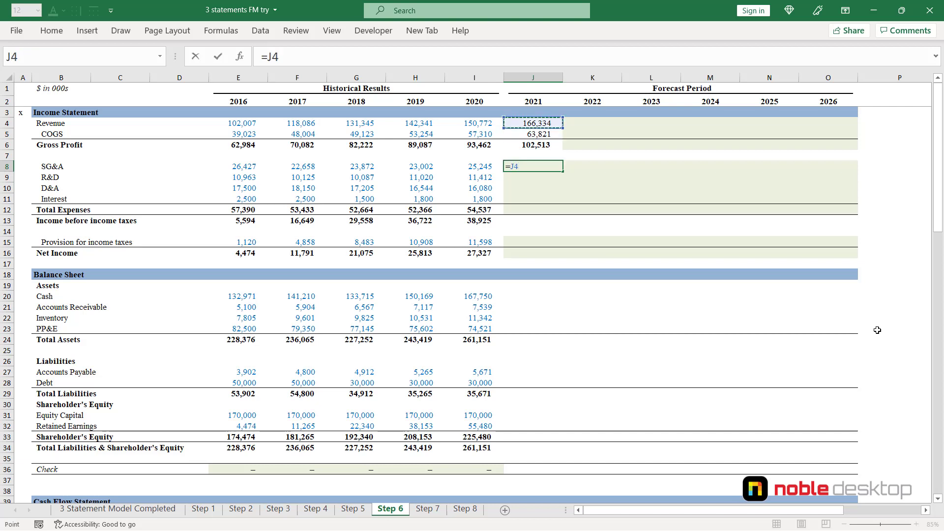
key(F4)
key(F4)
text(*)
key(Down)
key(Down)
key(Down)
key(Down)
key(Down)
key(Down)
key(Down)
key(Down)
key(Down)
key(Down)
key(Down)
key(Down)
key(Down)
key(Down)
key(Down)
key(Down)
key(Down)
key(Down)
key(Down)
key(Down)
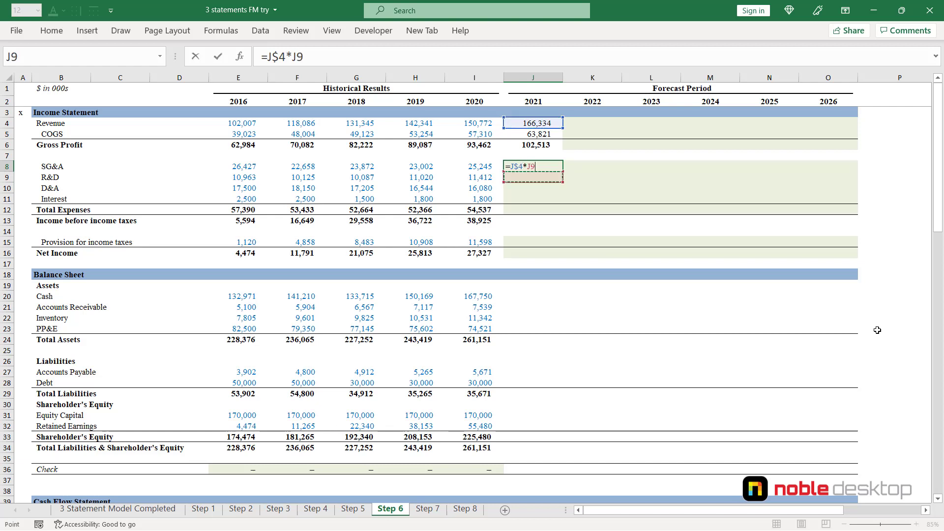
key(Down)
key(Down)
key(Down)
key(Down)
key(Down)
key(Down)
key(Down)
key(Down)
key(Down)
key(Down)
key(Down)
key(Down)
key(Down)
key(Down)
key(Down)
key(Down)
key(Down)
key(Down)
key(Down)
key(Down)
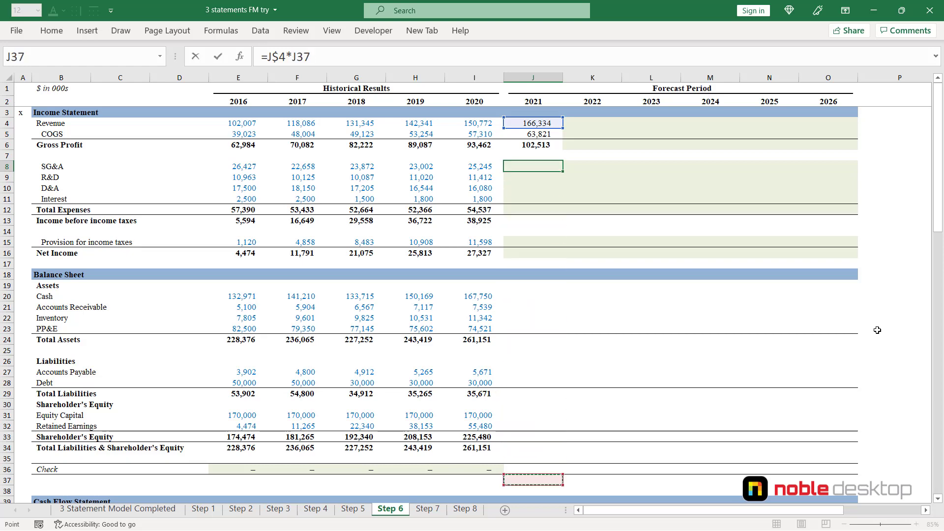
key(Down)
key(Down)
key(Down)
key(Down)
key(Down)
key(Down)
key(Down)
key(Down)
key(Down)
key(Down)
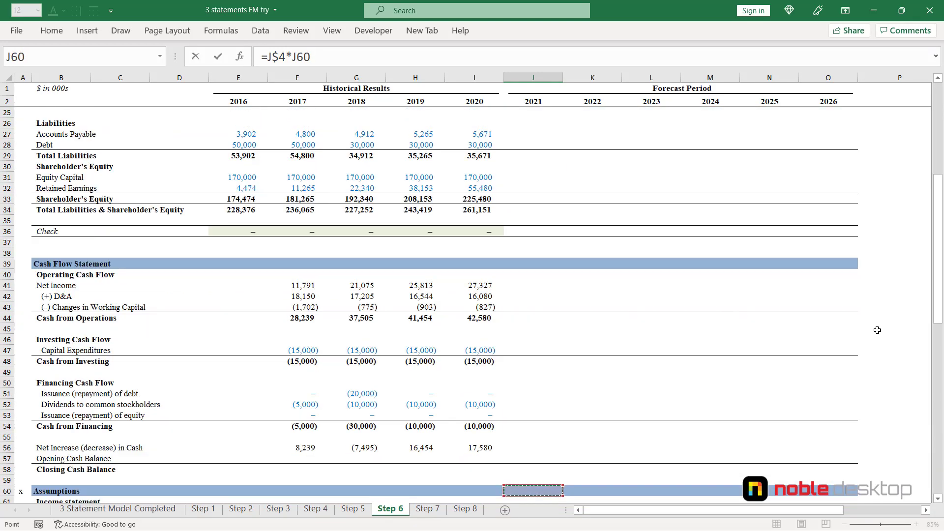
key(Down)
key(Down)
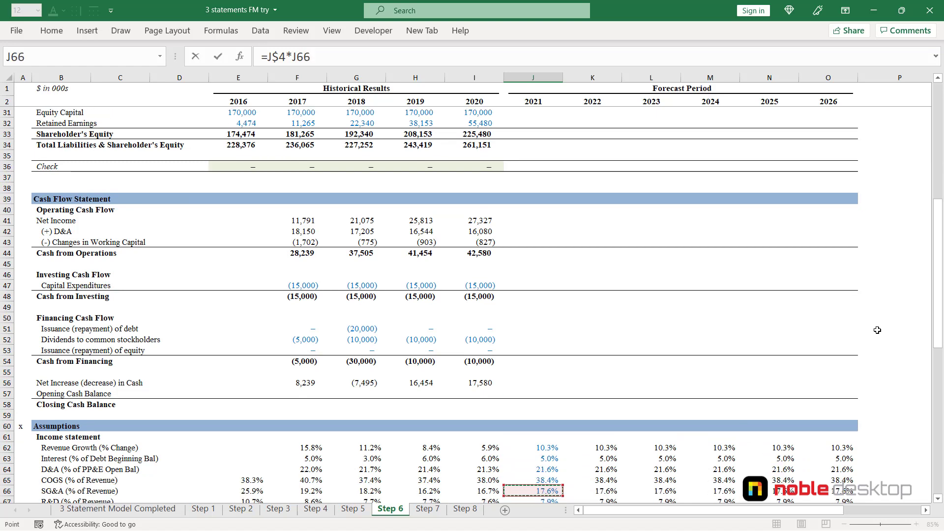
key(Down)
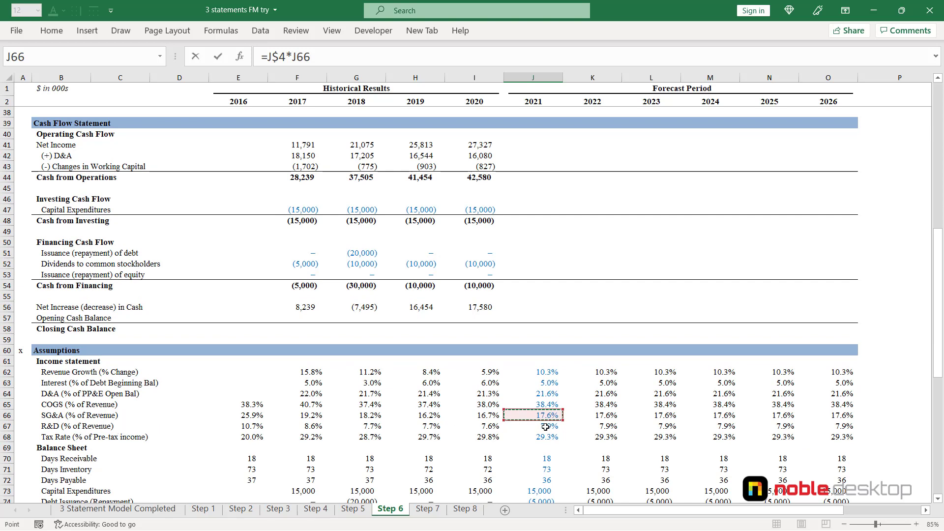
key(ctrl+Return)
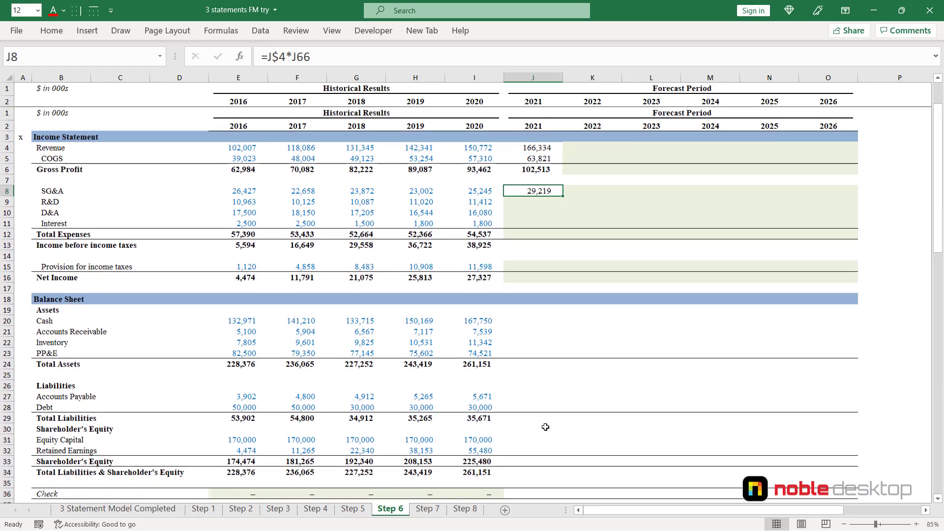
Fill the 2021 SG&A formula down to R&D in J9 and check its cell references.
key(shift+Down)
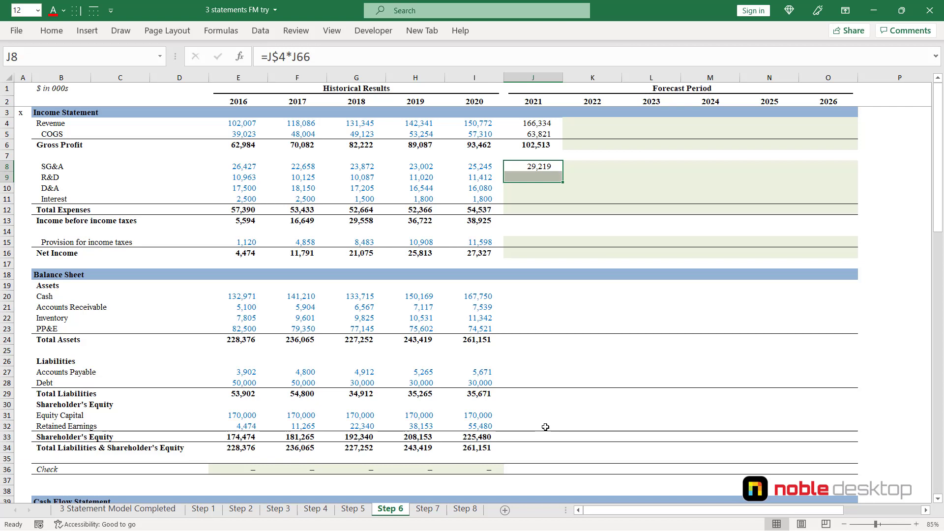
key(ctrl+d)
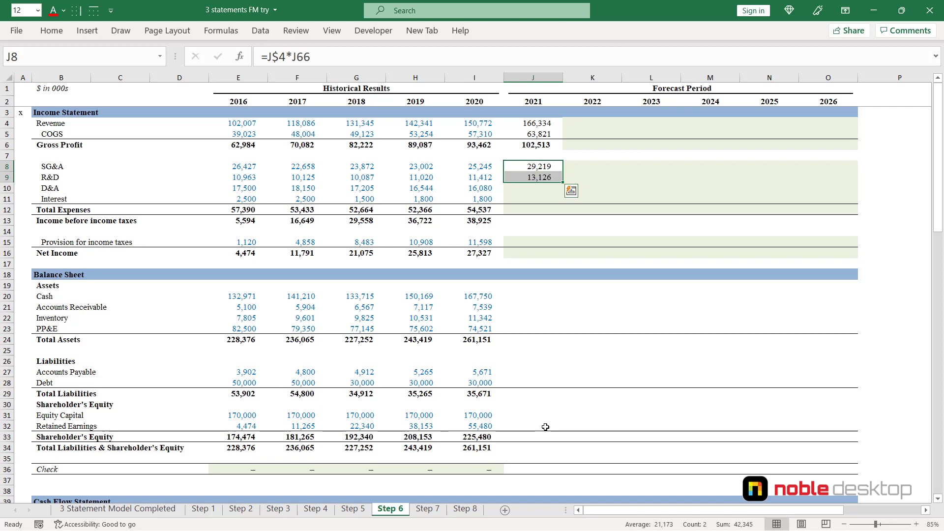
key(Down)
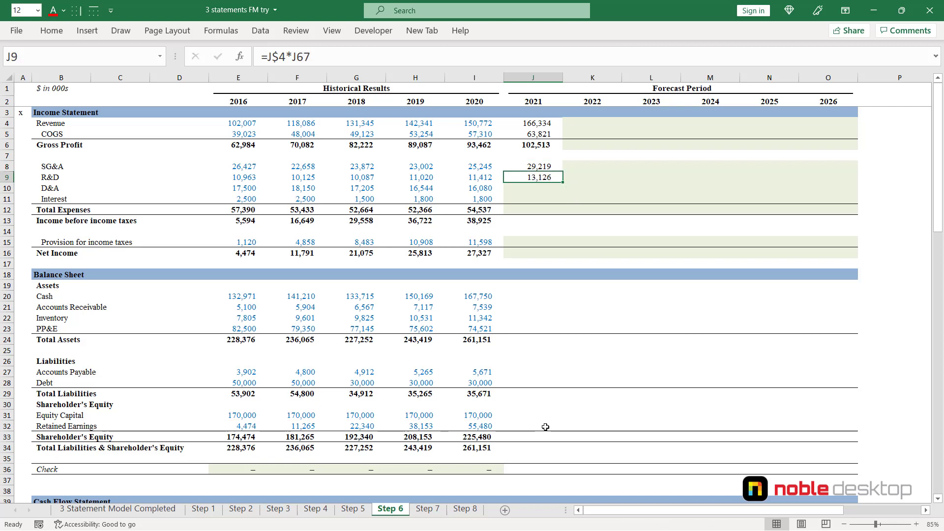
key(F2)
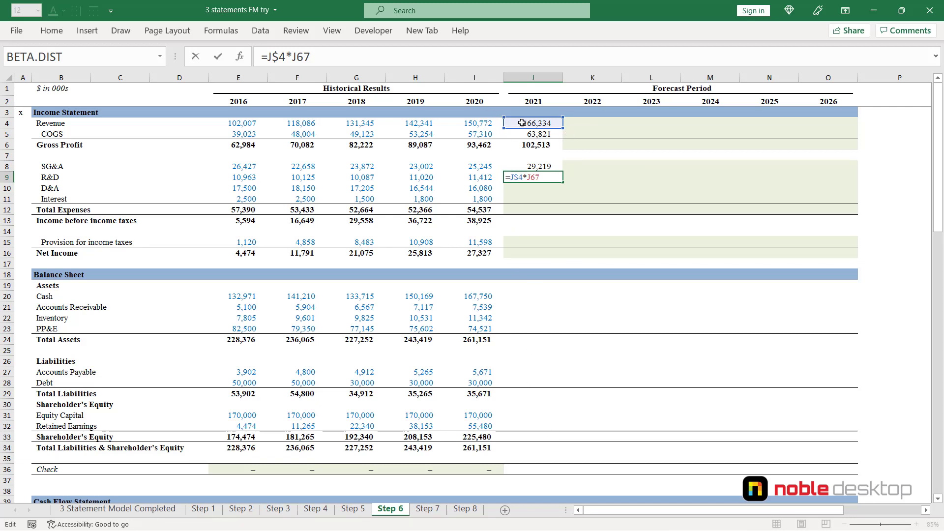
key(Return)
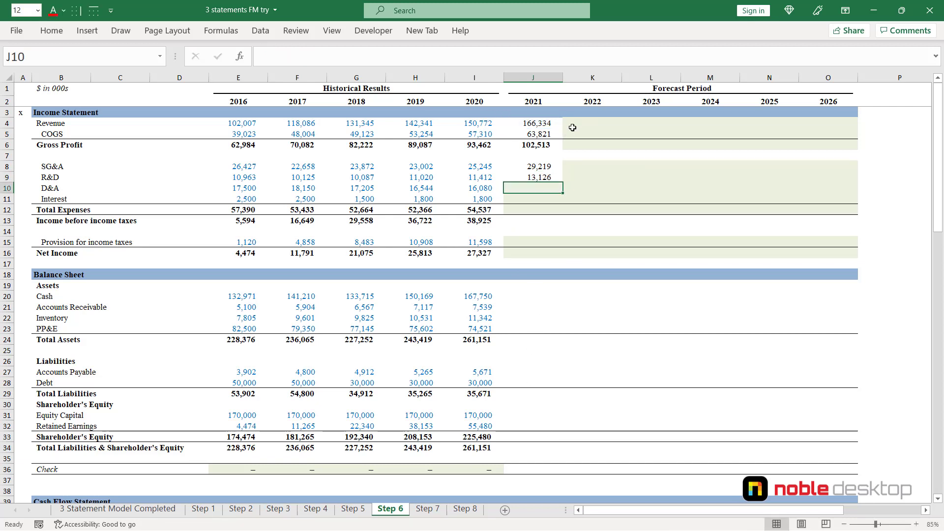
Calculate 2021 D&A in J10 as the D&A percentage assumption times 2020 closing PP&E, =J64*I23.
text(=)
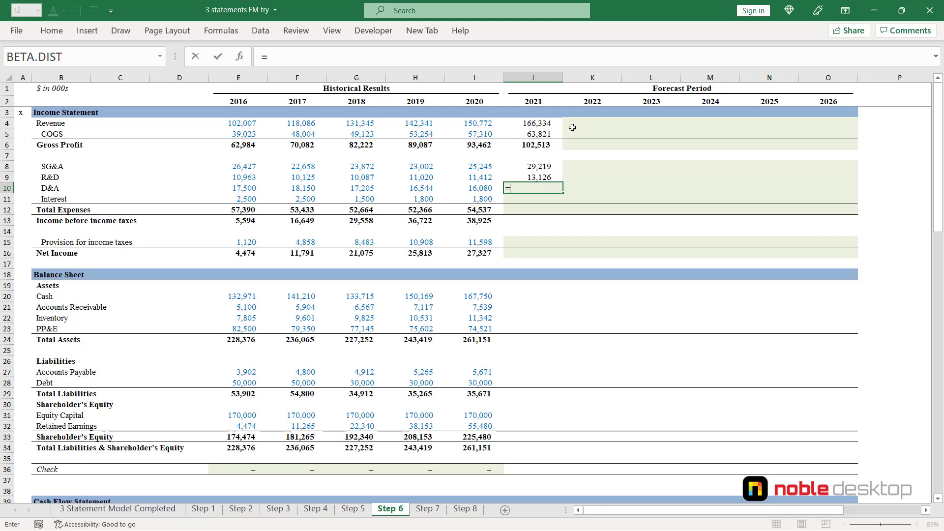
key(Down)
key(Down)
key(Down)
key(Down)
key(Down)
key(Down)
key(Down)
key(Down)
key(Down)
key(Down)
key(Down)
key(Down)
key(Down)
key(Down)
key(Down)
key(Down)
key(Down)
key(Down)
key(Down)
key(Down)
key(Down)
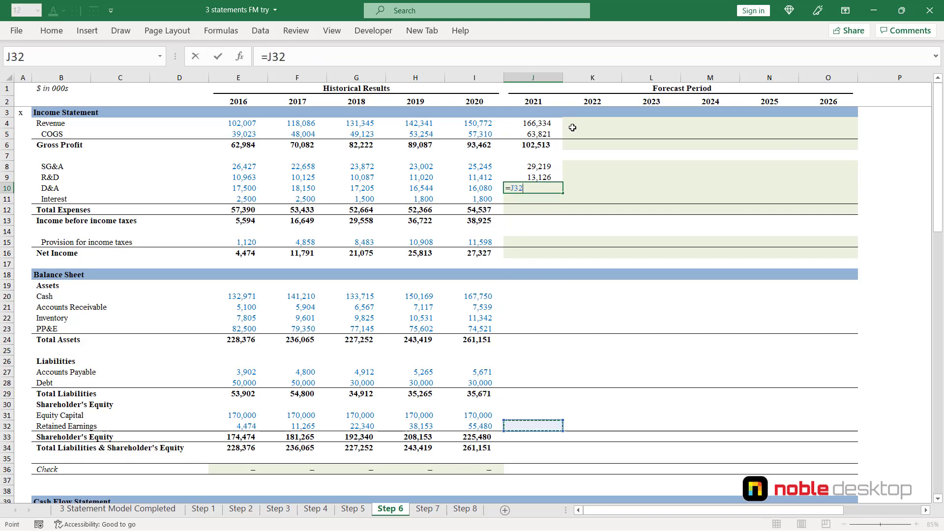
key(Down)
key(Down)
key(Down)
key(Down)
key(Down)
key(Down)
key(Down)
key(Down)
key(Down)
key(Down)
key(Down)
key(Down)
key(Down)
key(Down)
key(Down)
key(Down)
key(Down)
key(Down)
key(Down)
key(Down)
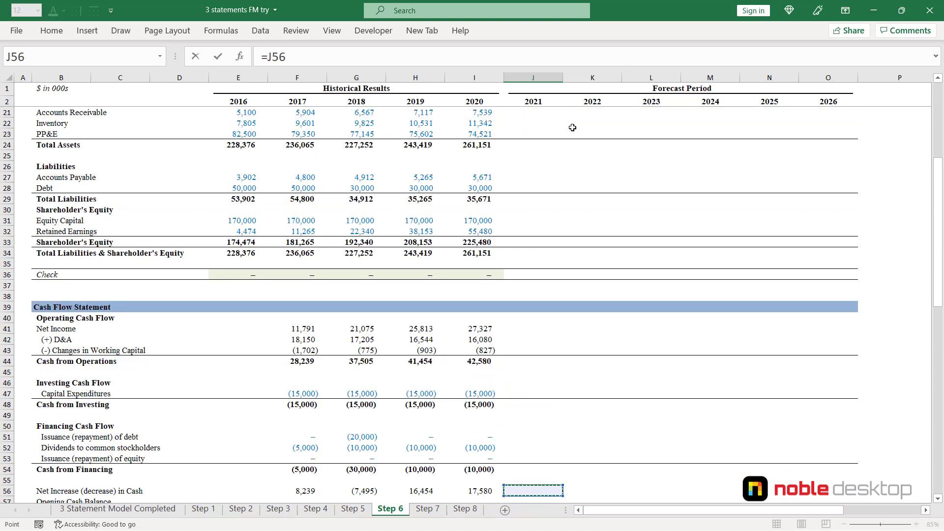
key(Down)
key(Down)
key(Down)
key(Down)
key(Down)
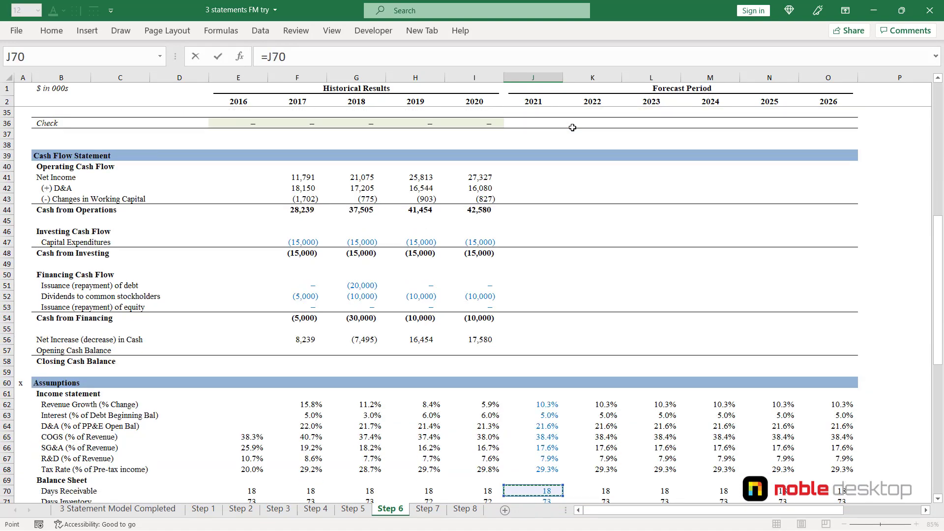
key(Up)
key(Up)
key(Up)
key(Up)
key(Up)
key(Up)
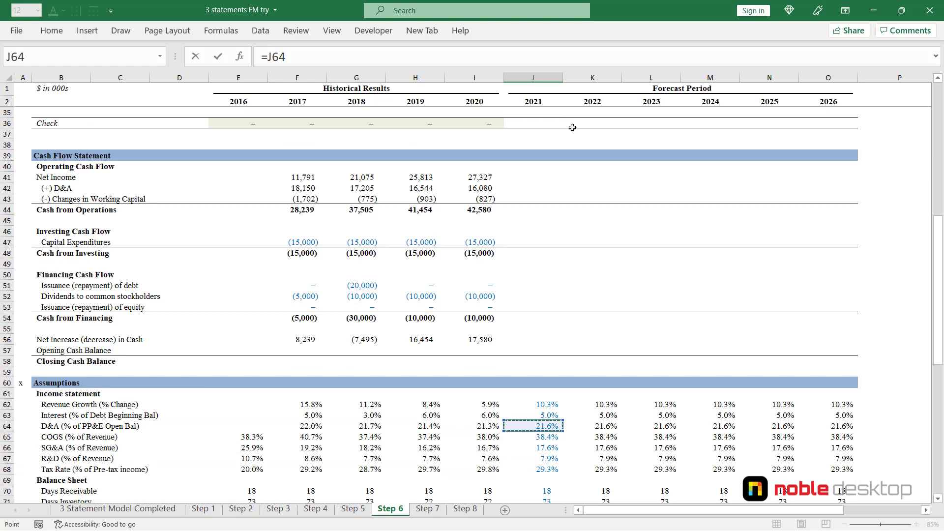
text(*)
scroll(573, 127, up, 9)
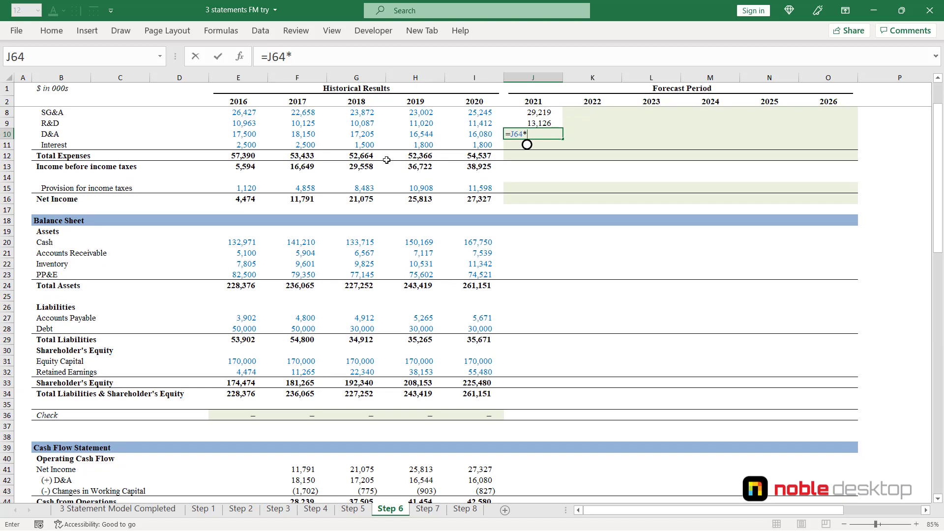
click(475, 277)
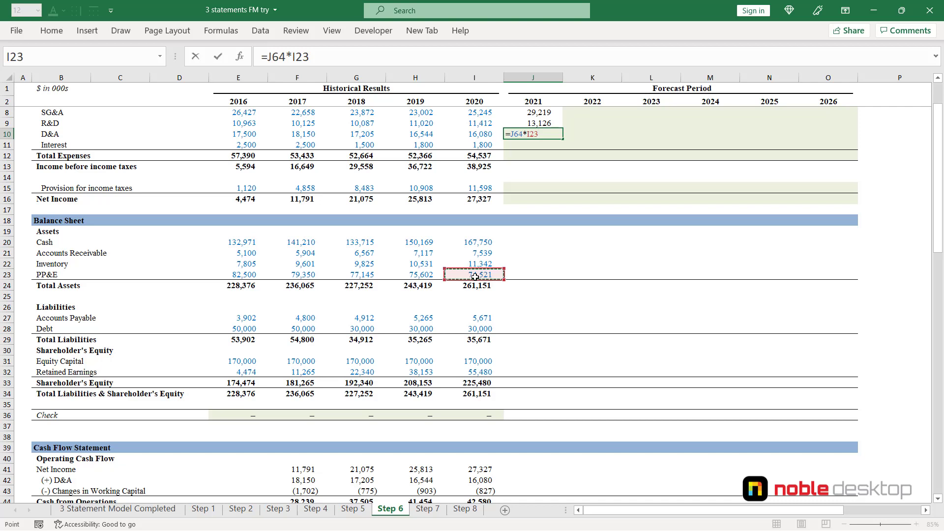
key(ctrl+Return)
Calculate 2021 interest in J11 as the interest percentage assumption times the 2020 closing debt balance, =J63*I28.
key(Down)
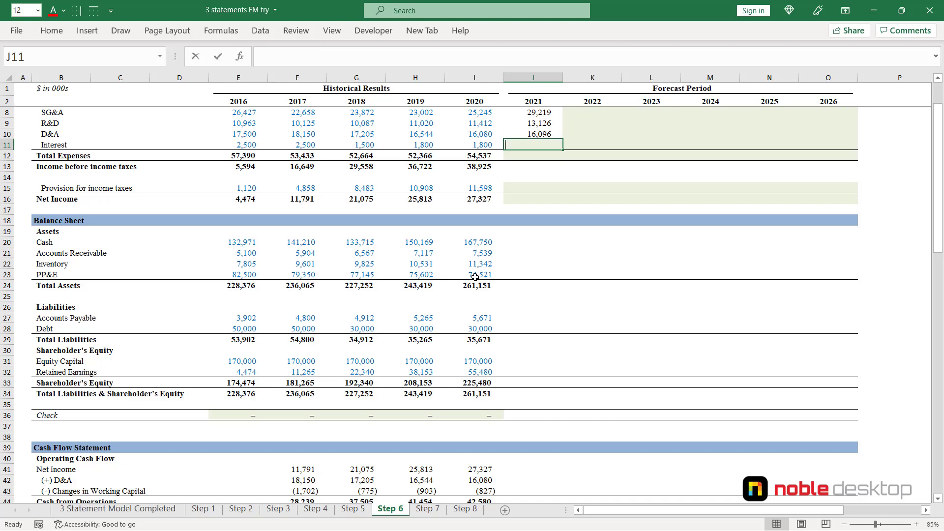
text(=)
key(Down)
key(Down)
key(Down)
key(Down)
key(Down)
key(Down)
key(Down)
key(Down)
key(Down)
key(Down)
key(Down)
key(Down)
key(Down)
key(Down)
key(Down)
key(Down)
key(Down)
key(Down)
key(Down)
key(Down)
key(Down)
key(Down)
key(Down)
key(Down)
key(Down)
key(Down)
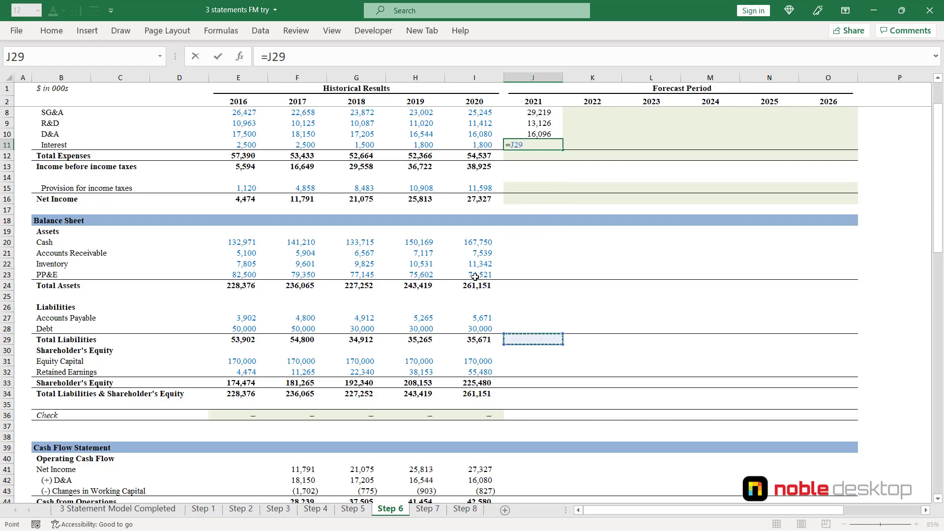
key(Down)
key(Down)
key(Down)
key(Down)
key(Down)
key(Down)
key(Down)
key(Down)
key(Down)
key(Down)
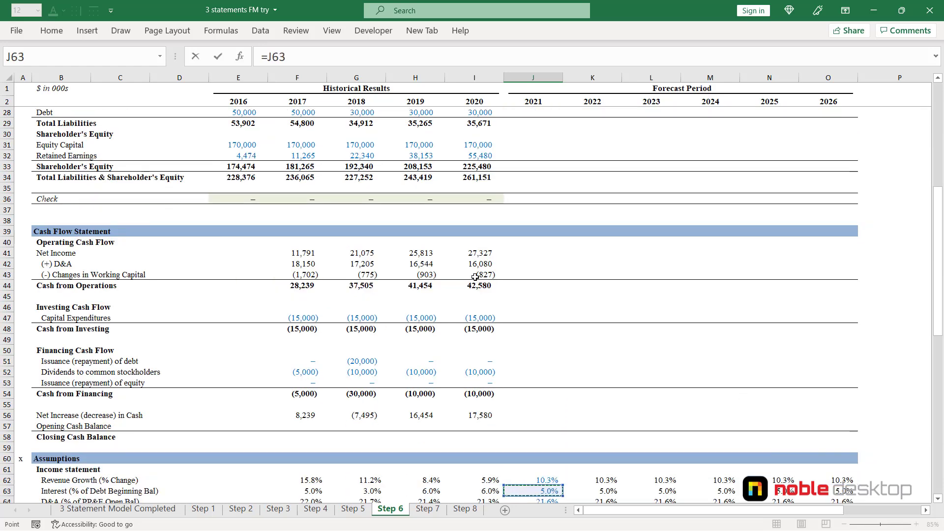
key(Up)
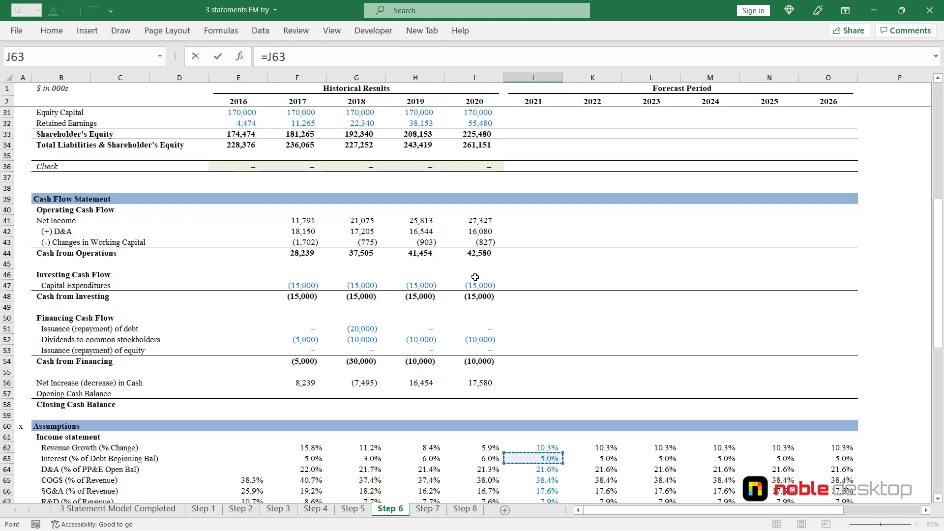
text(*)
scroll(475, 277, up, 4)
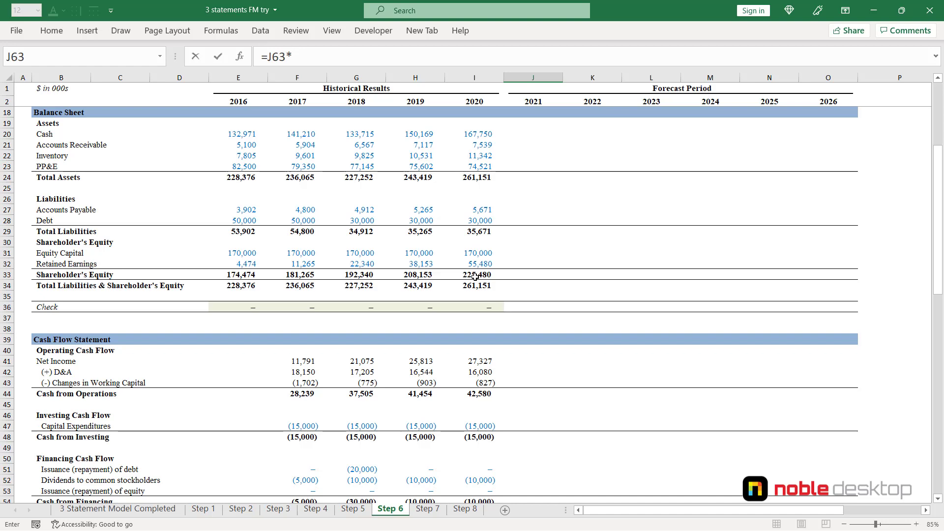
scroll(452, 162, up, 5)
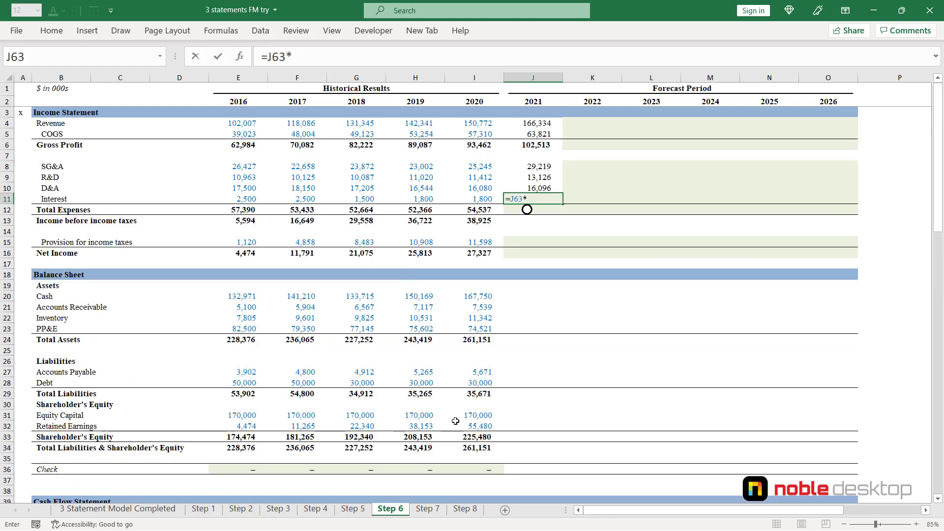
click(475, 382)
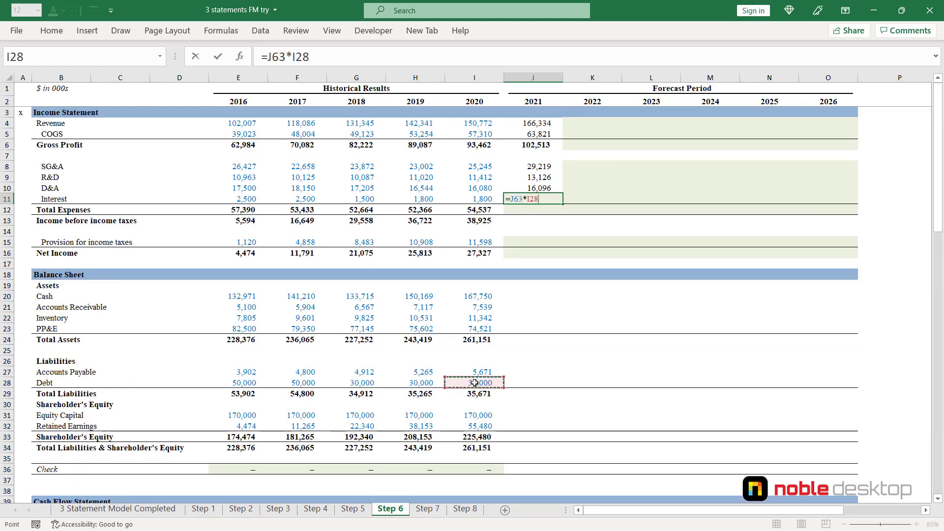
key(ctrl+Return)
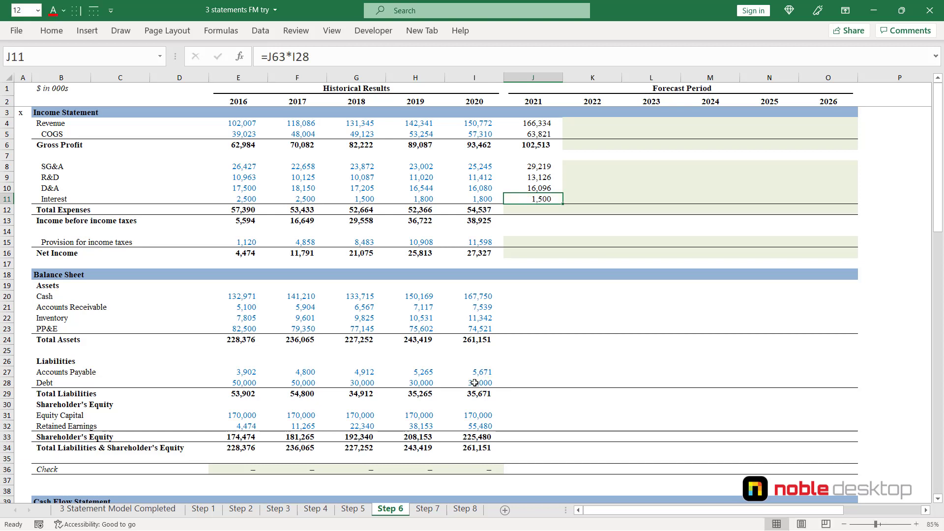
Total the 2021 expenses in J12 by summing SG&A through interest, =SUM(J8:J11).
key(Down)
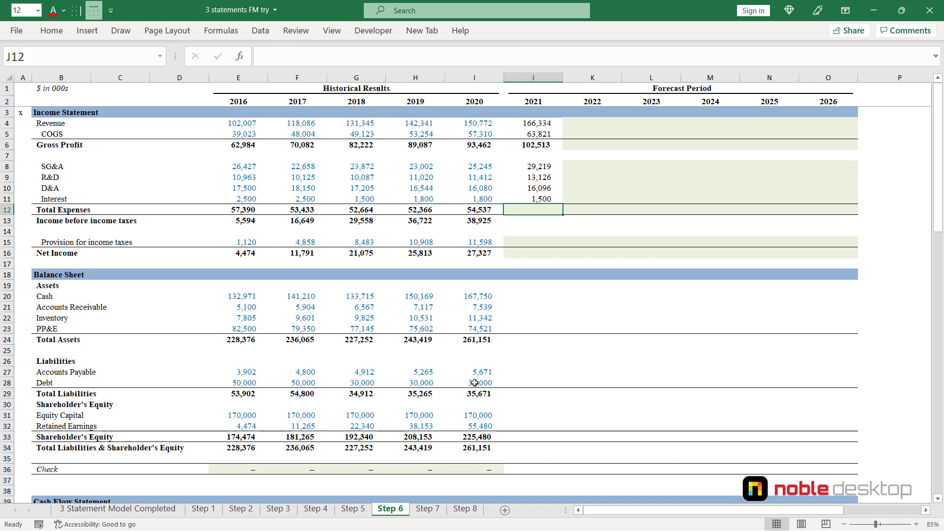
key(alt+equal)
key(ctrl+Return)
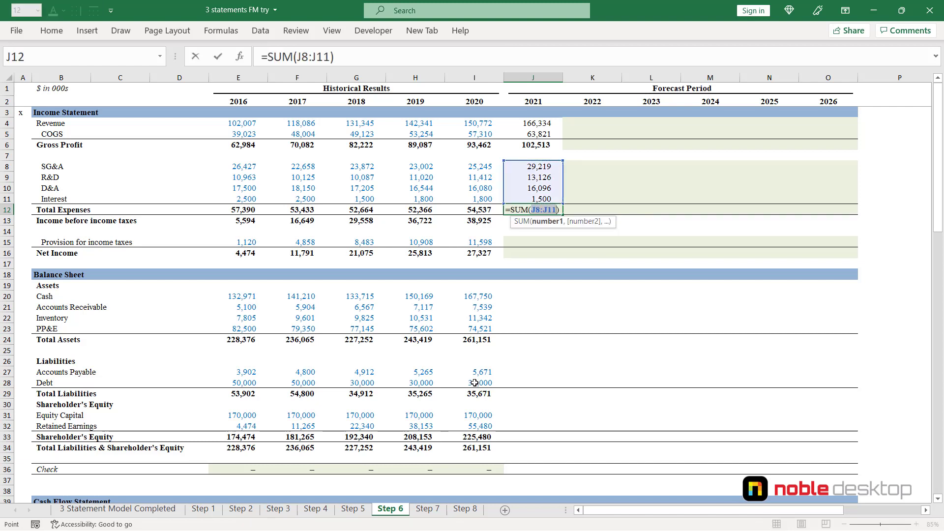
Copy the 2020 income before income taxes formula from I13 across to 2021 in J13.
key(Down)
key(Left)
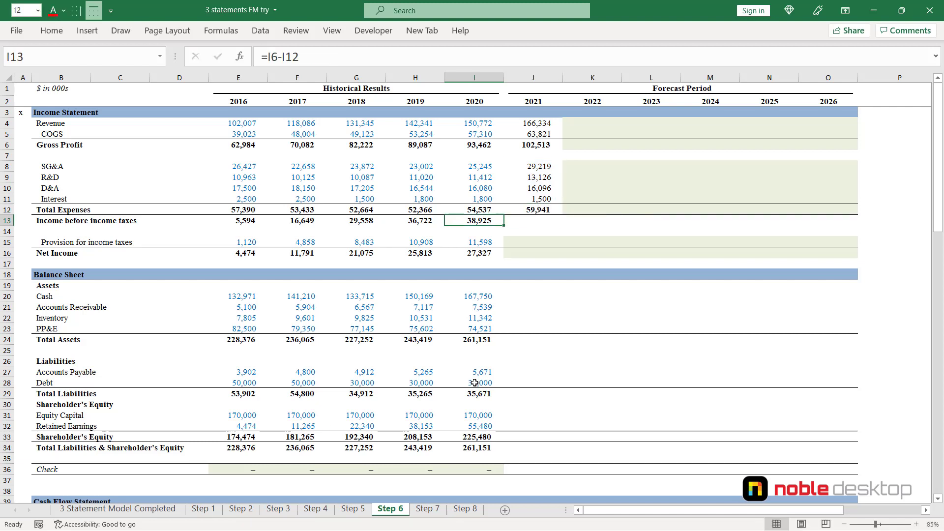
key(shift+Right)
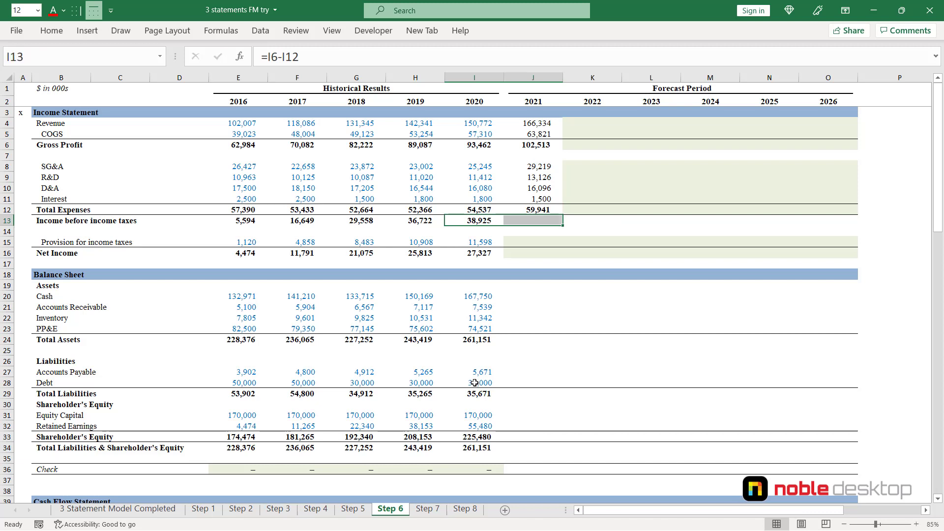
key(Right)
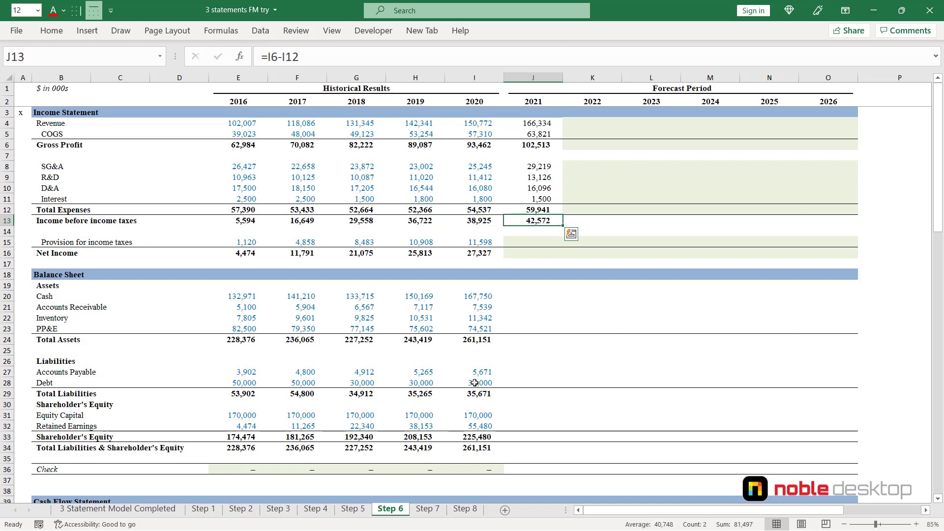
Calculate the 2021 provision for income taxes in J15 as the tax rate assumption times income before income taxes, =J68*J13.
key(Down)
key(Down)
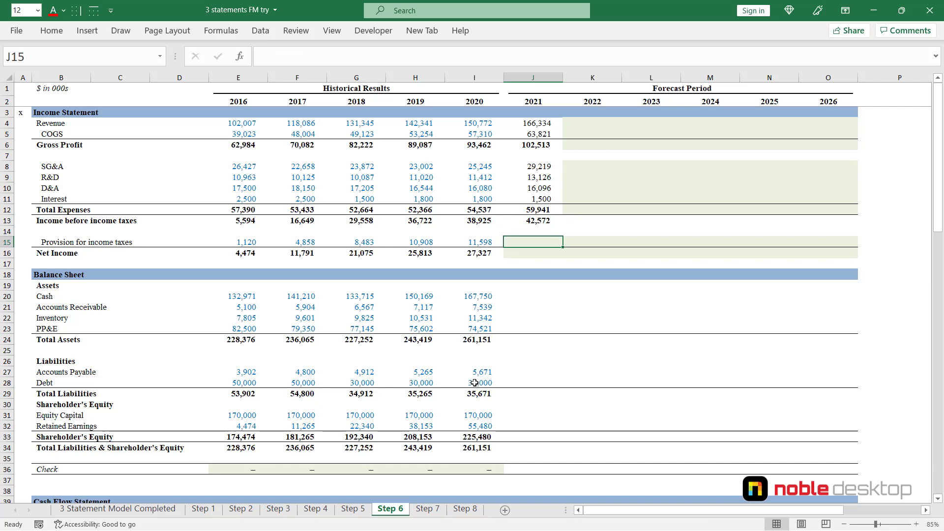
text(=)
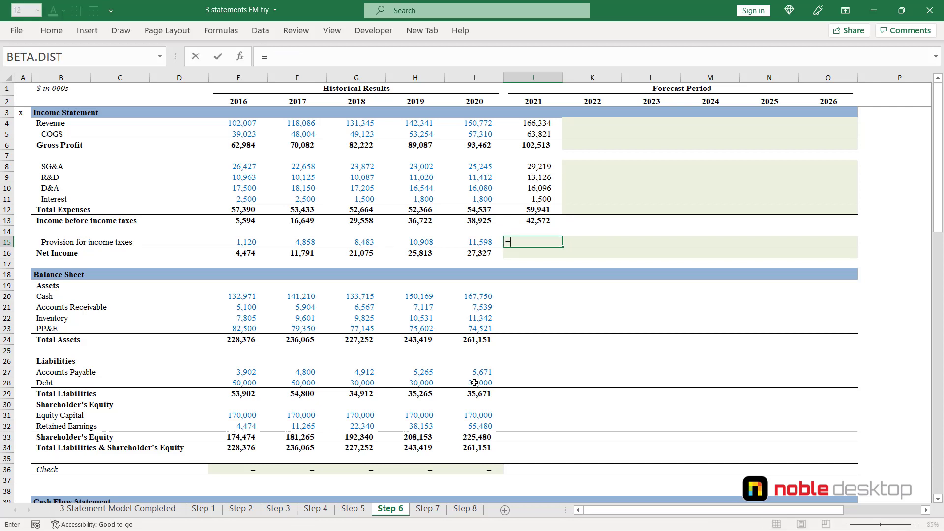
key(Down)
key(Down)
key(Down)
key(Down)
key(Down)
key(Down)
key(Down)
key(Down)
key(Down)
key(Down)
key(Down)
key(Down)
key(Down)
key(Down)
key(Down)
key(Down)
key(Down)
key(Down)
key(Down)
key(Down)
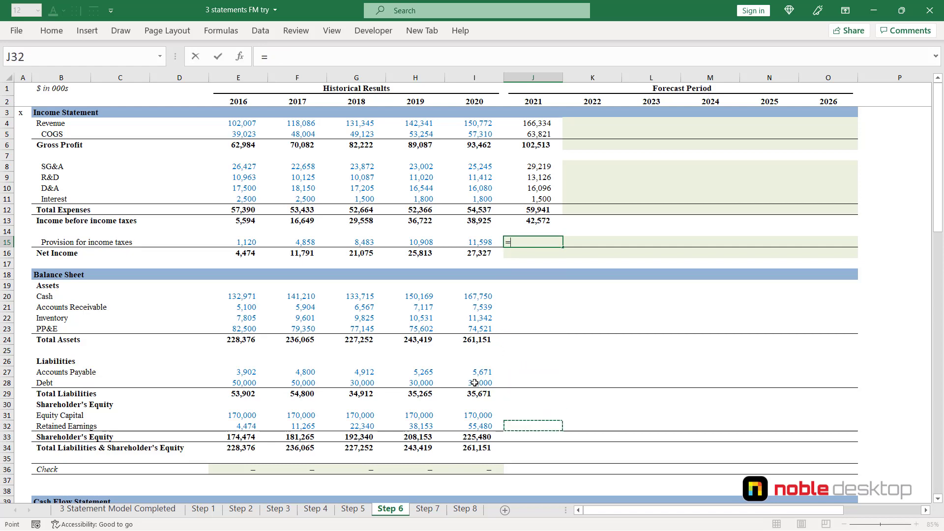
key(Down)
key(Down)
key(Down)
key(Down)
key(Down)
key(Down)
key(Down)
key(Down)
key(Down)
key(Down)
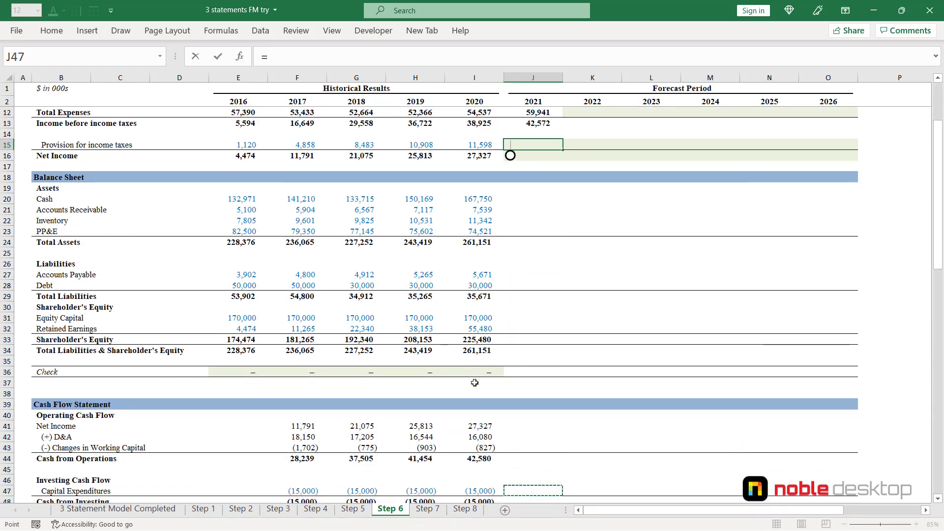
key(Down)
key(Down)
key(Down)
key(Down)
key(Down)
key(Down)
key(Down)
key(Down)
key(Down)
key(Down)
key(Down)
key(Down)
key(Down)
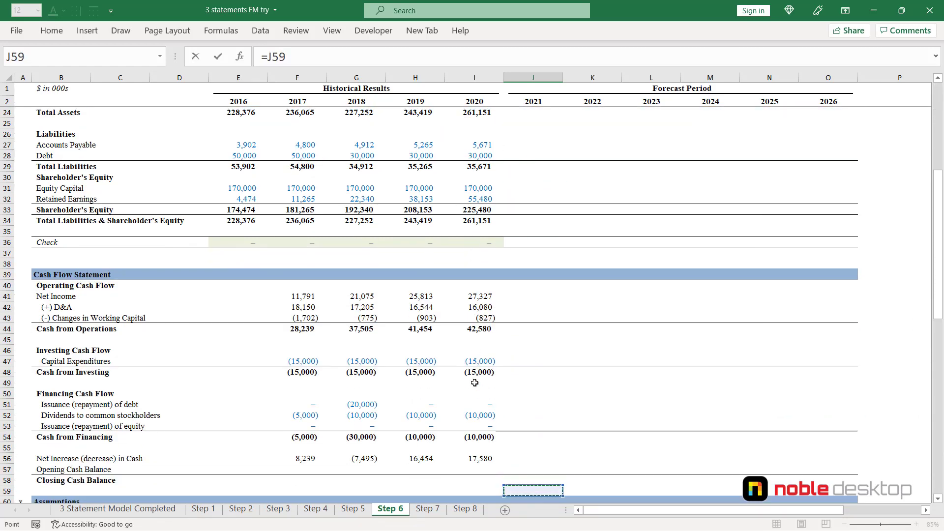
key(Down)
key(Down)
key(Down)
key(Down)
key(Down)
key(Down)
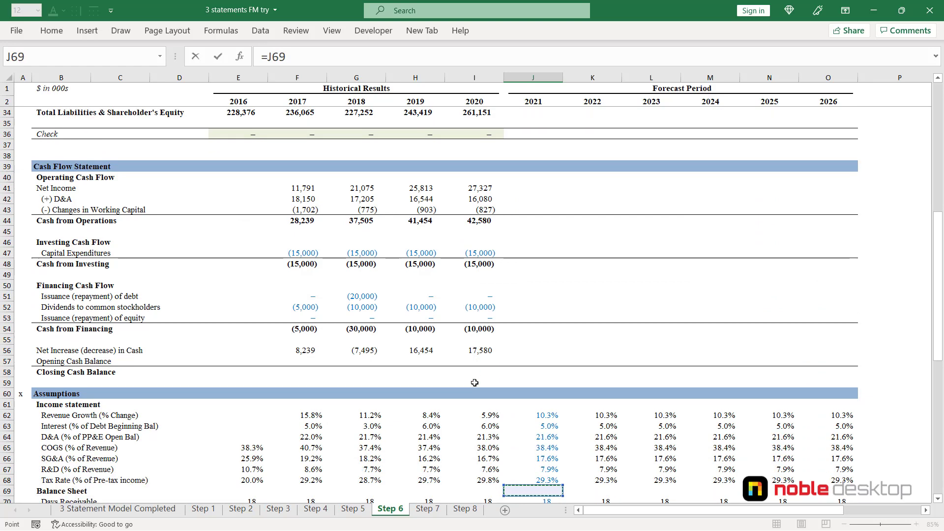
key(Up)
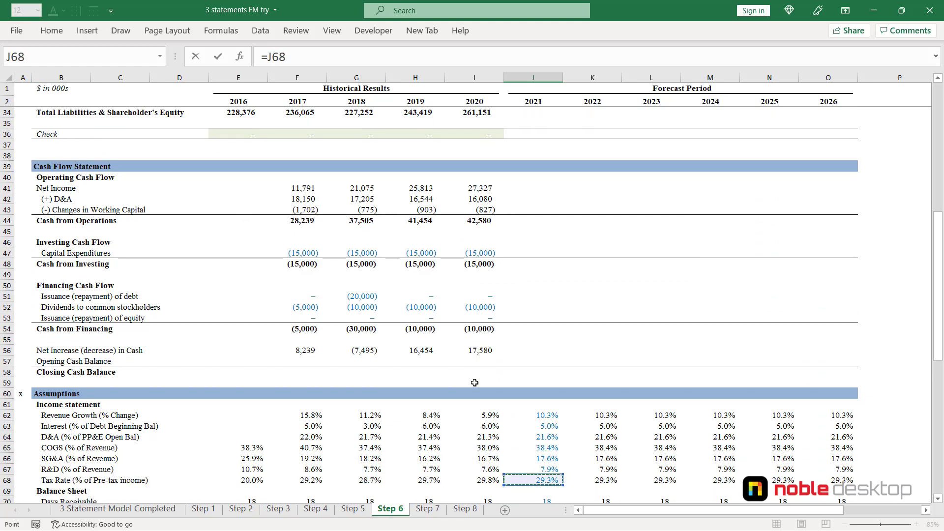
text(*)
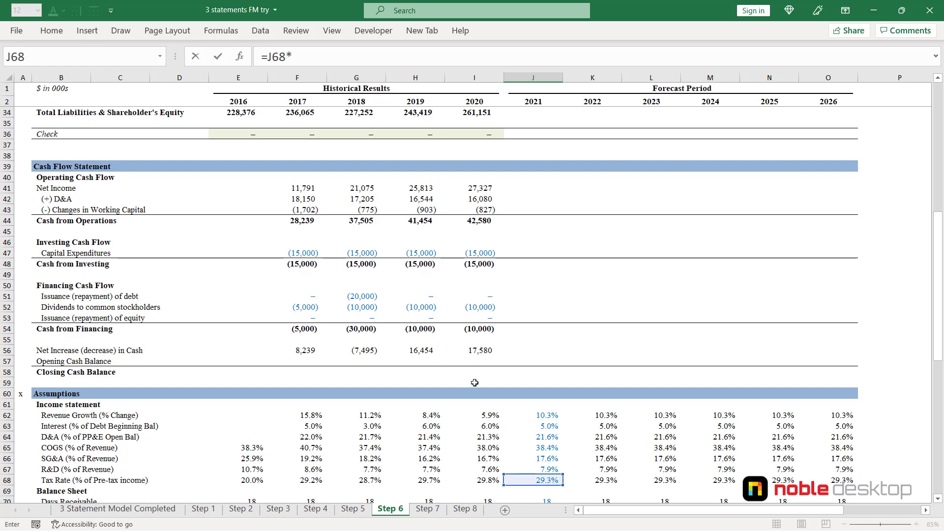
key(Up)
key(Up)
scroll(475, 383, up, 2)
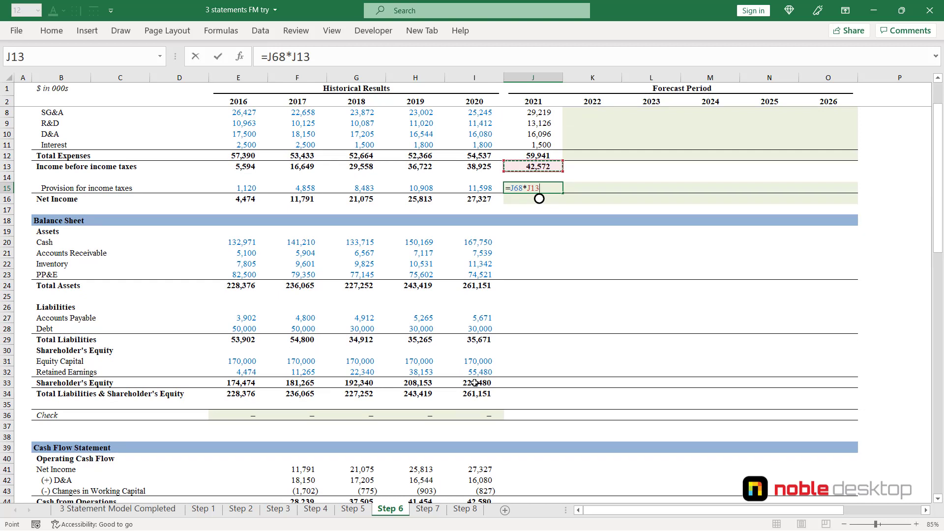
key(ctrl+Return)
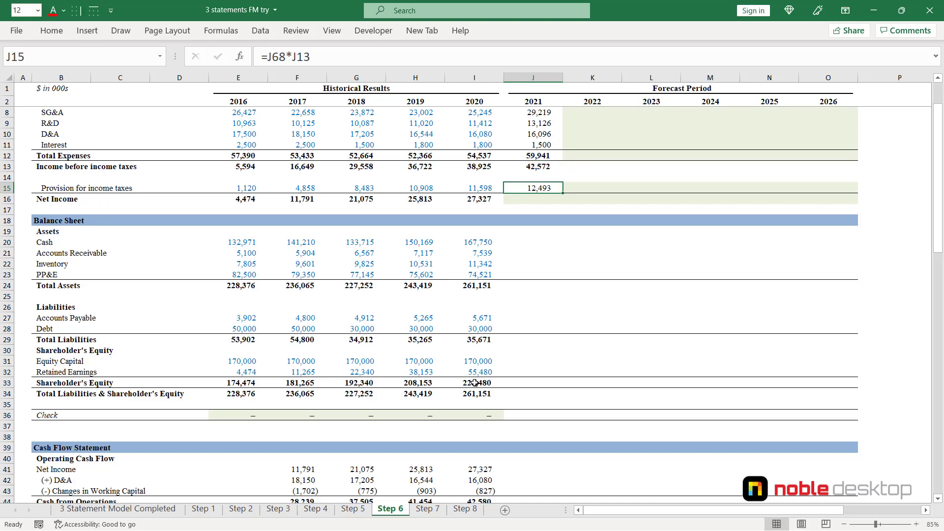
Copy the 2020 net income formula from I16 across to 2021 in J16.
key(Down)
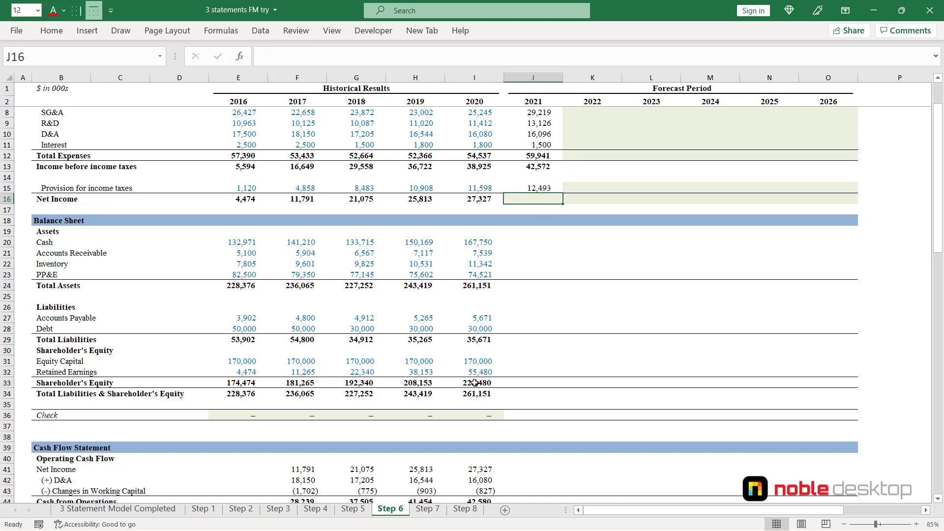
key(Left)
key(shift+Right)
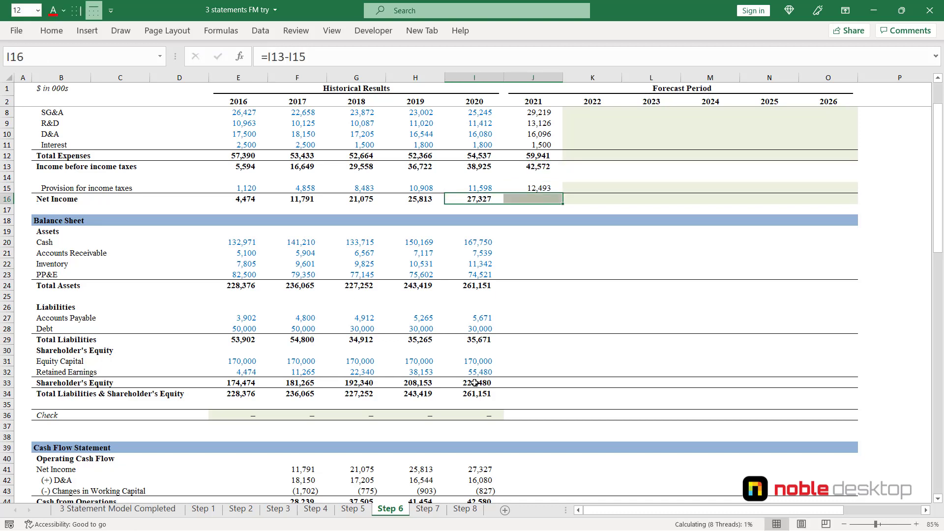
key(ctrl+r)
key(Right)
scroll(474, 383, up, 3)
scroll(475, 383, down, 1)
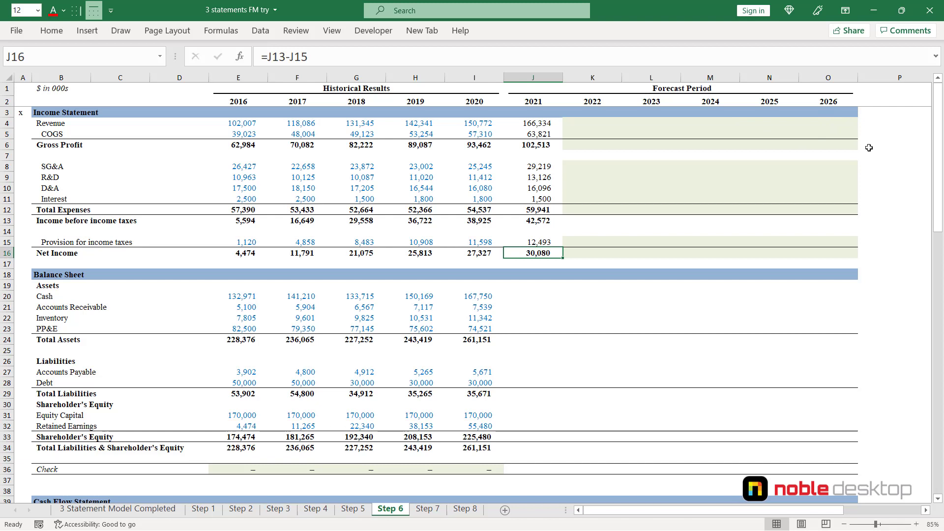
Select the range from J16 to O4 using Go To and fill the 2021 income statement formulas across through 2026.
key(F5)
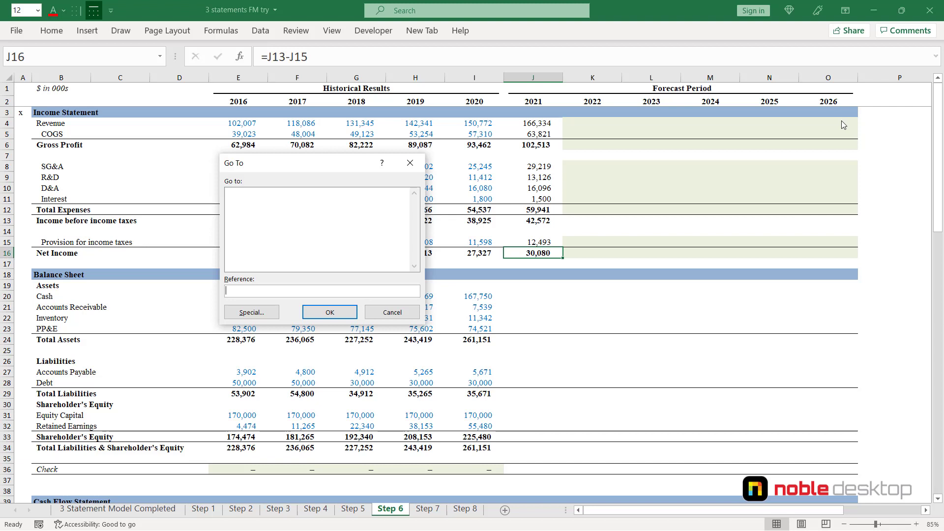
text(o4)
key(shift+Return)
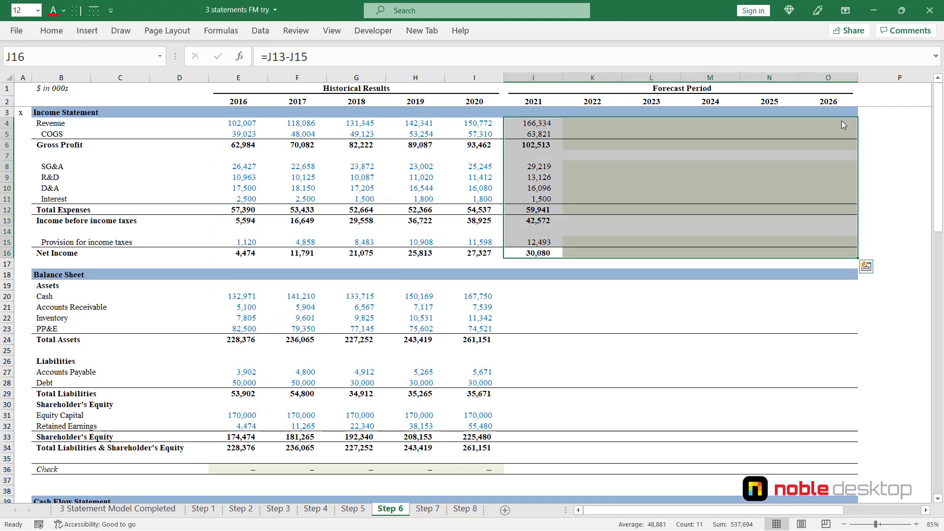
key(ctrl+r)
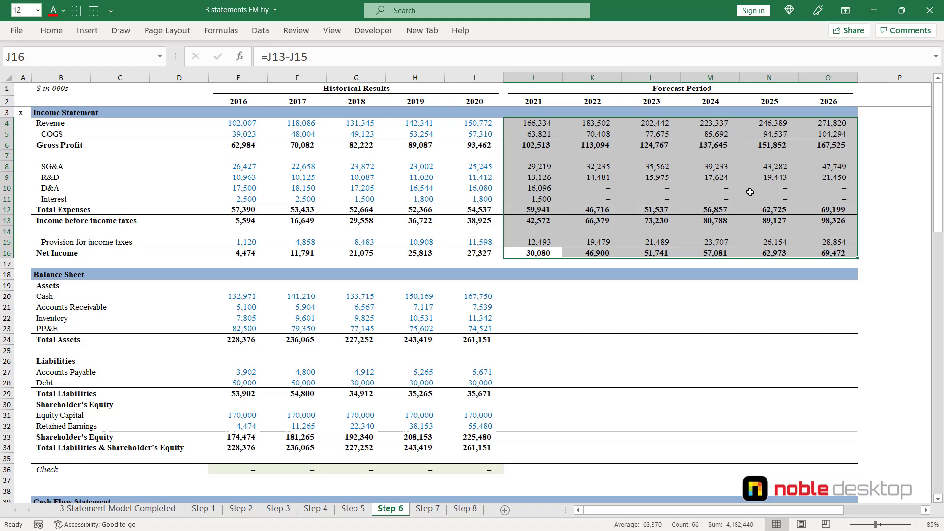
Examine the D&A and interest rows from 2022 onward against the balance sheet and supporting schedules they depend on.
click(606, 189)
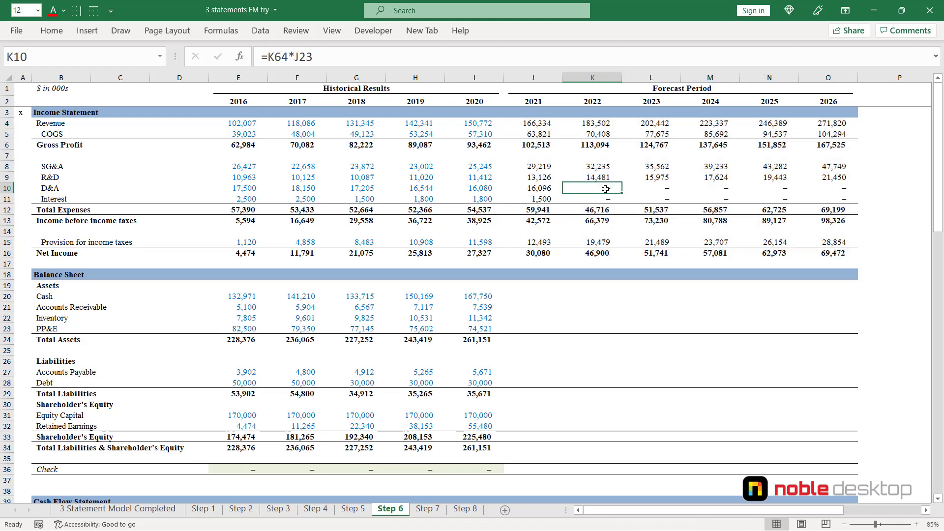
key(shift+space)
key(shift+Down)
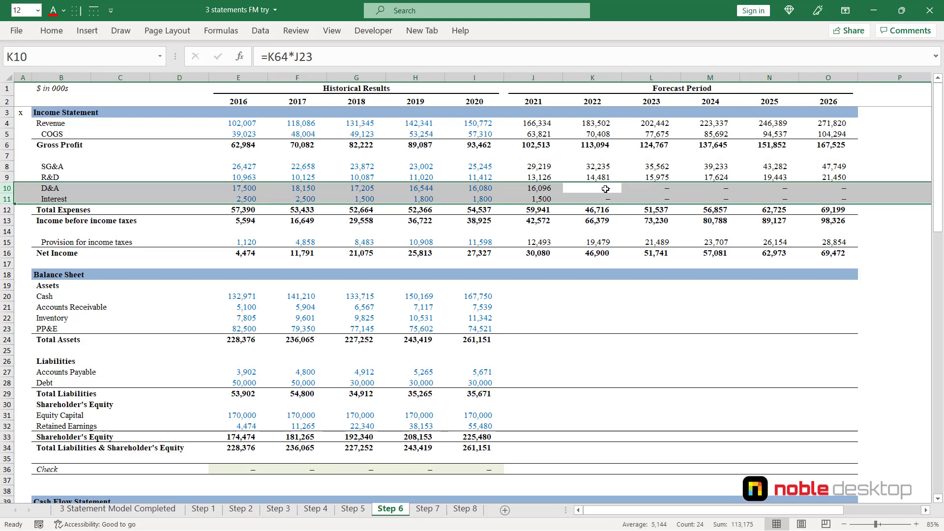
scroll(618, 280, down, 10)
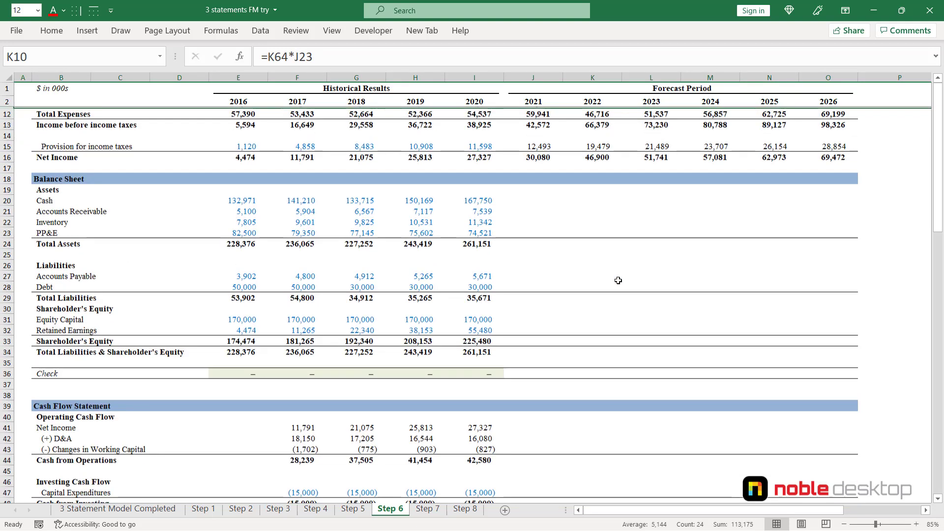
scroll(618, 281, down, 12)
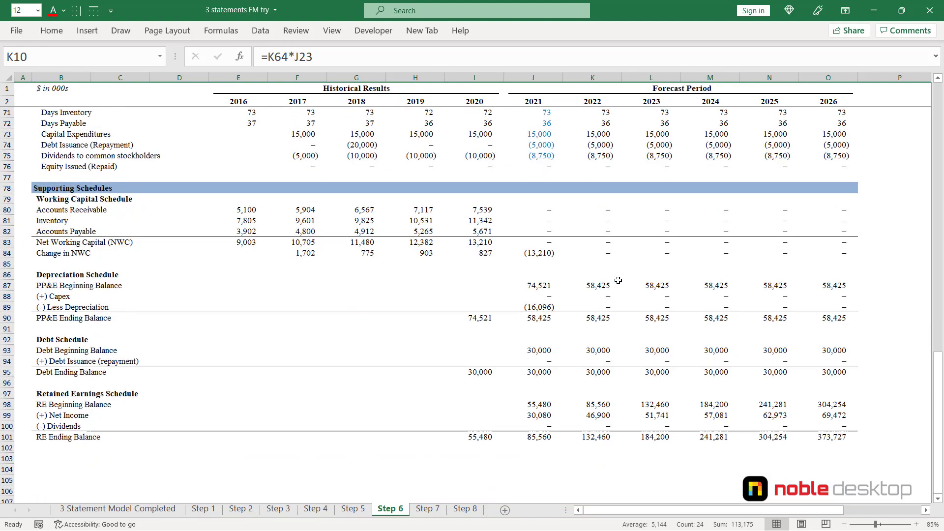
scroll(618, 280, up, 20)
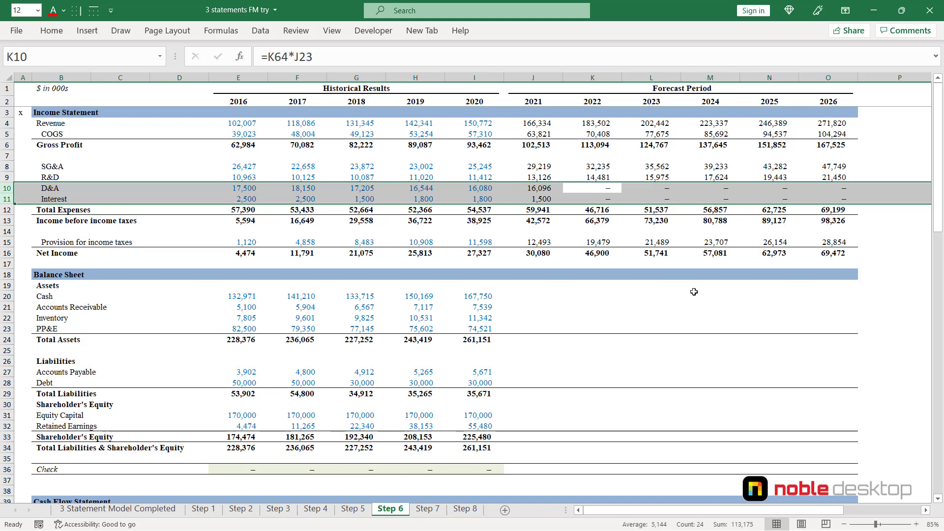
scroll(694, 292, down, 2)
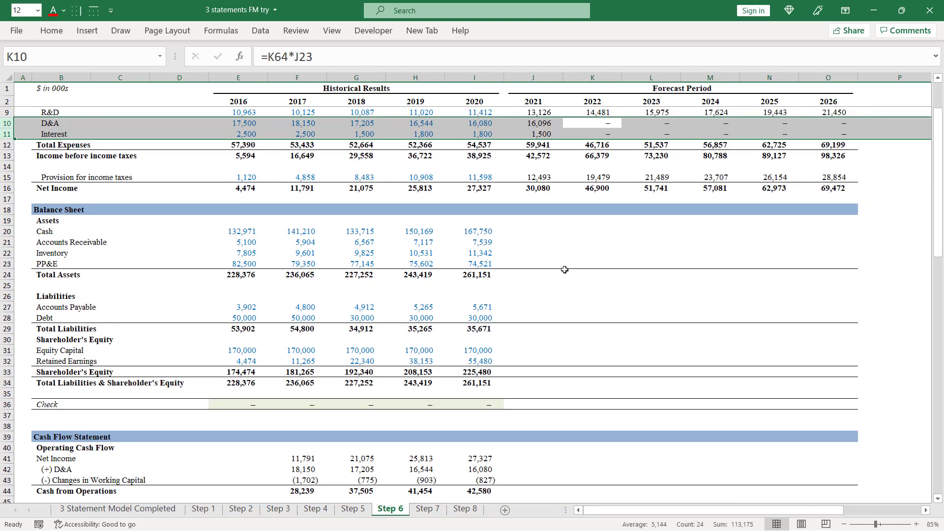
Switch to the Step 7 worksheet containing the blank balance sheet forecast.
key(ctrl+Page_Down)
scroll(565, 269, down, 1)
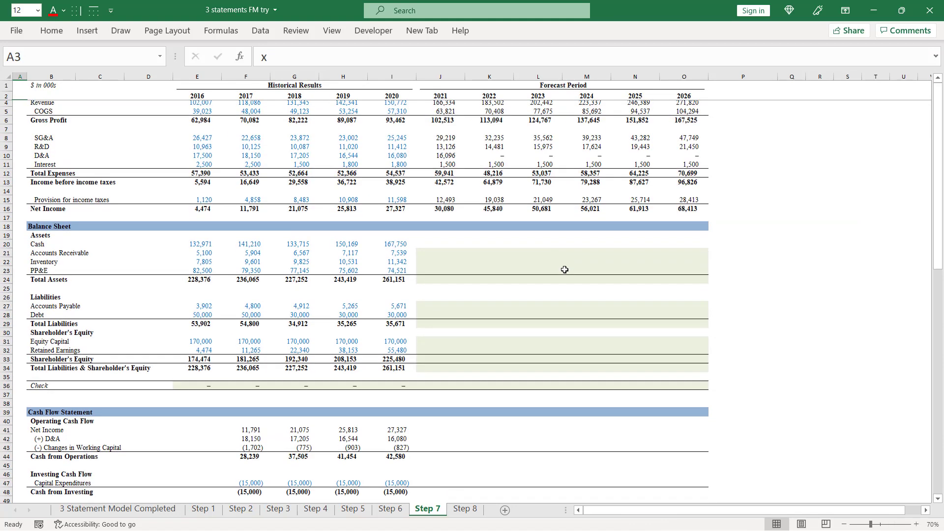